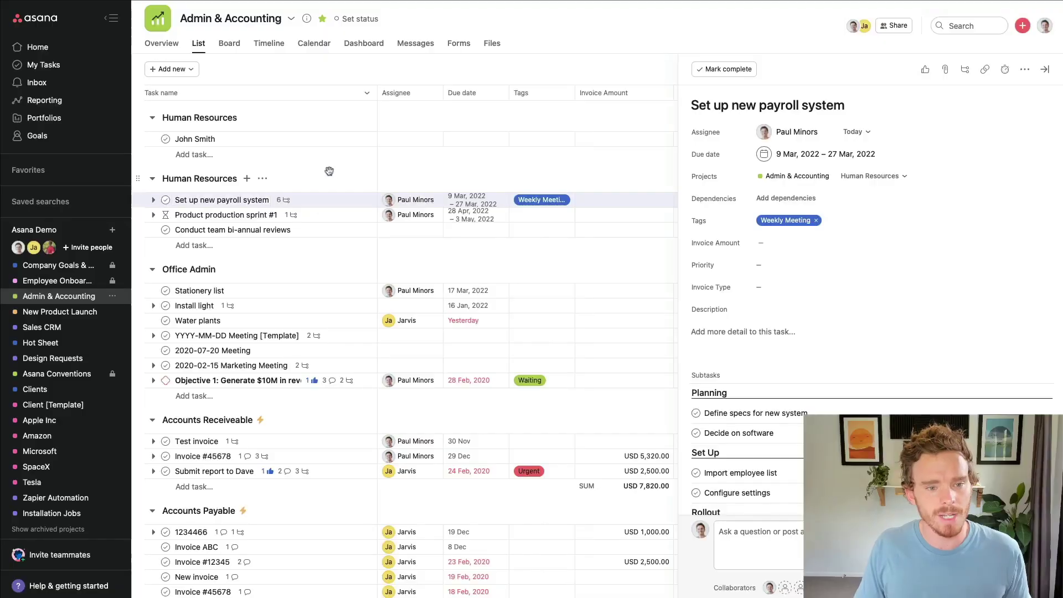
left_click(362, 200)
left_click(334, 164)
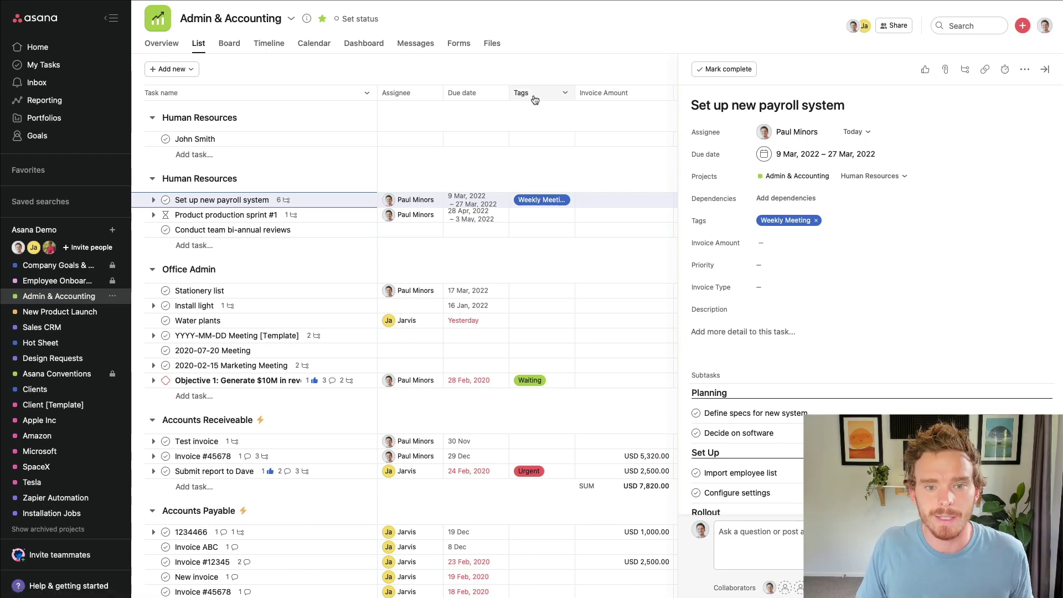
left_click(1044, 69)
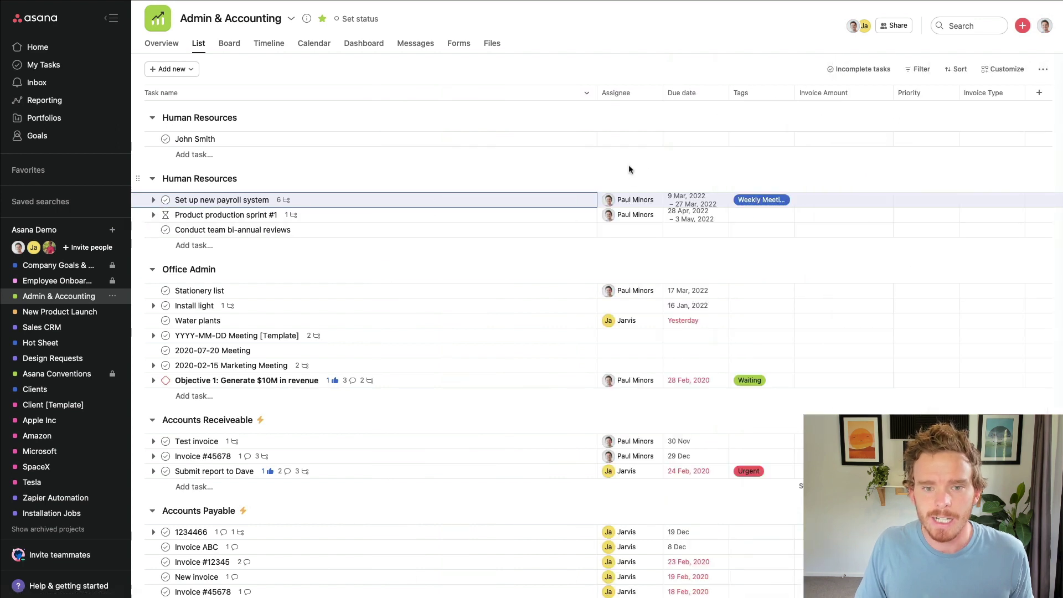
left_click(1004, 69)
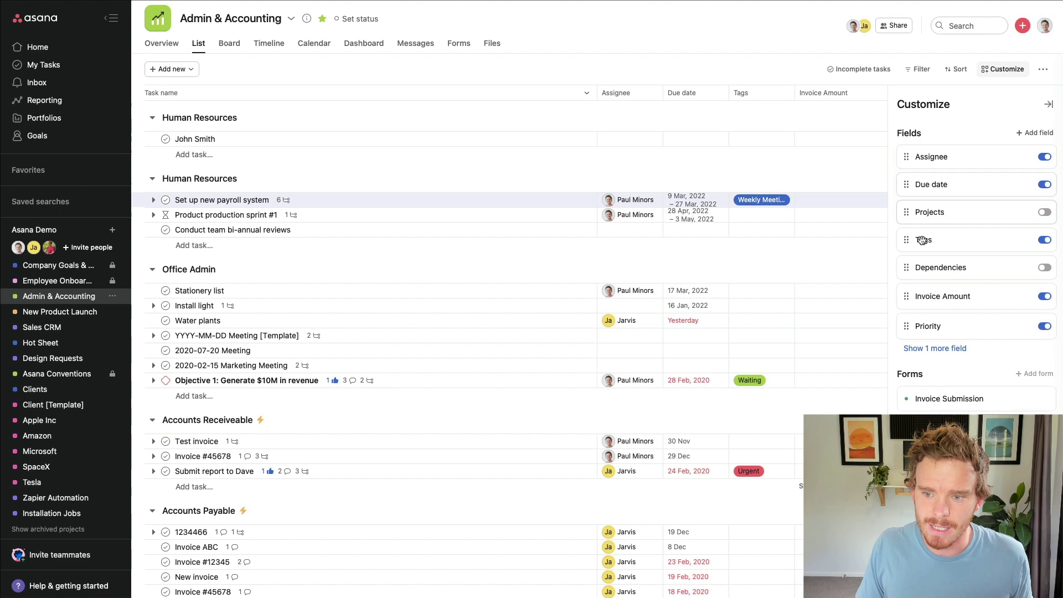
left_click(1043, 240)
left_click(1043, 240)
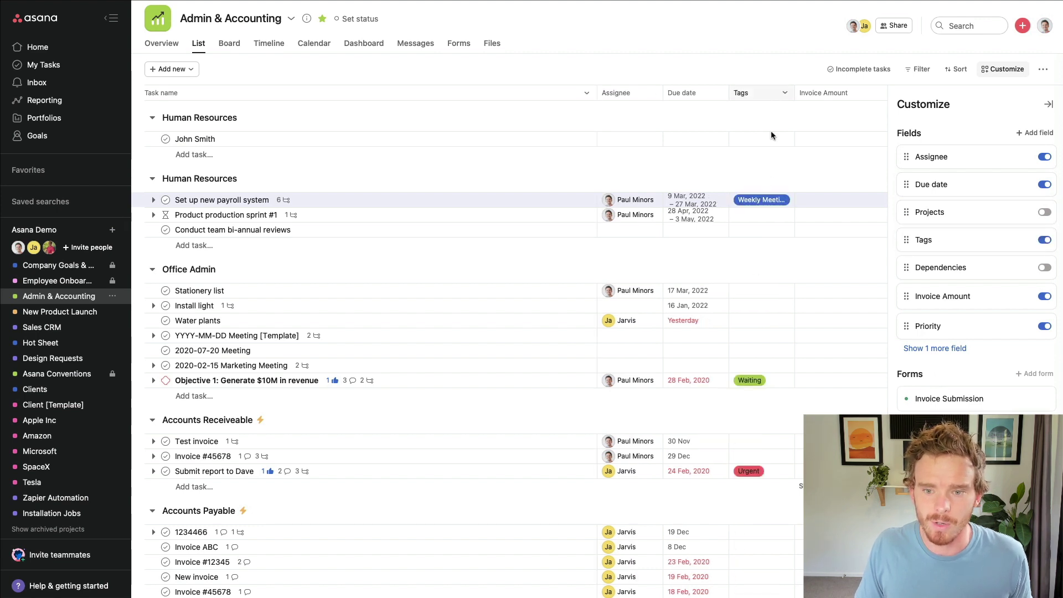
left_click(1043, 242)
left_click(647, 199)
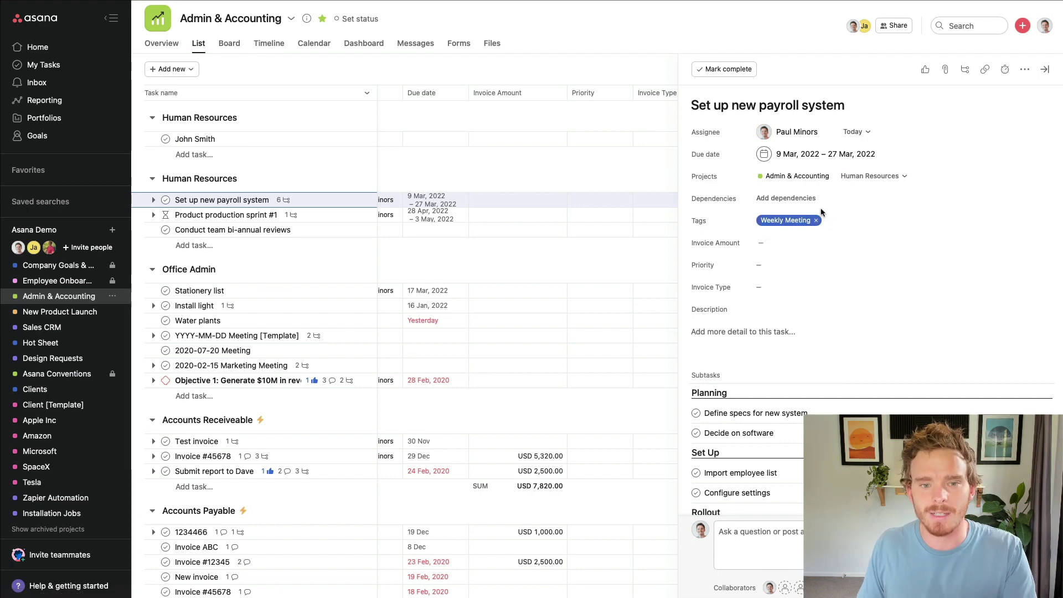
left_click(1043, 69)
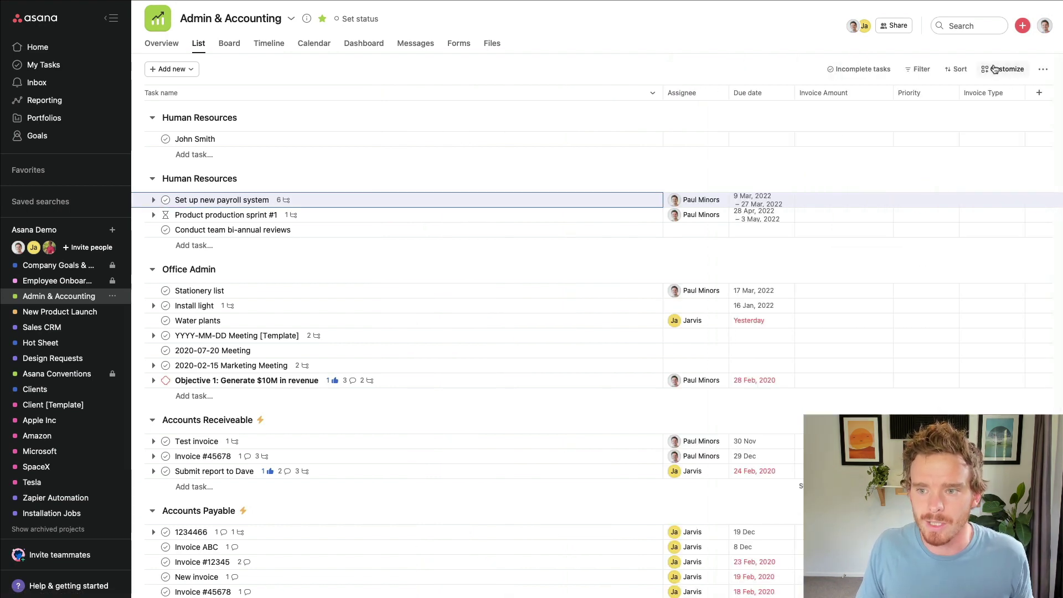
left_click(996, 69)
left_click(1043, 240)
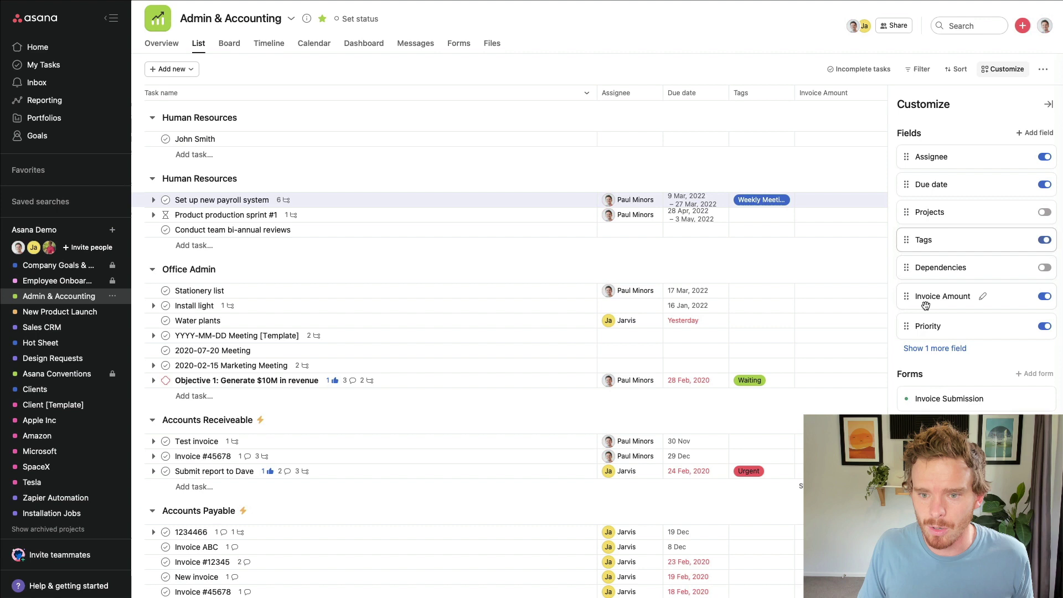
left_click(1002, 69)
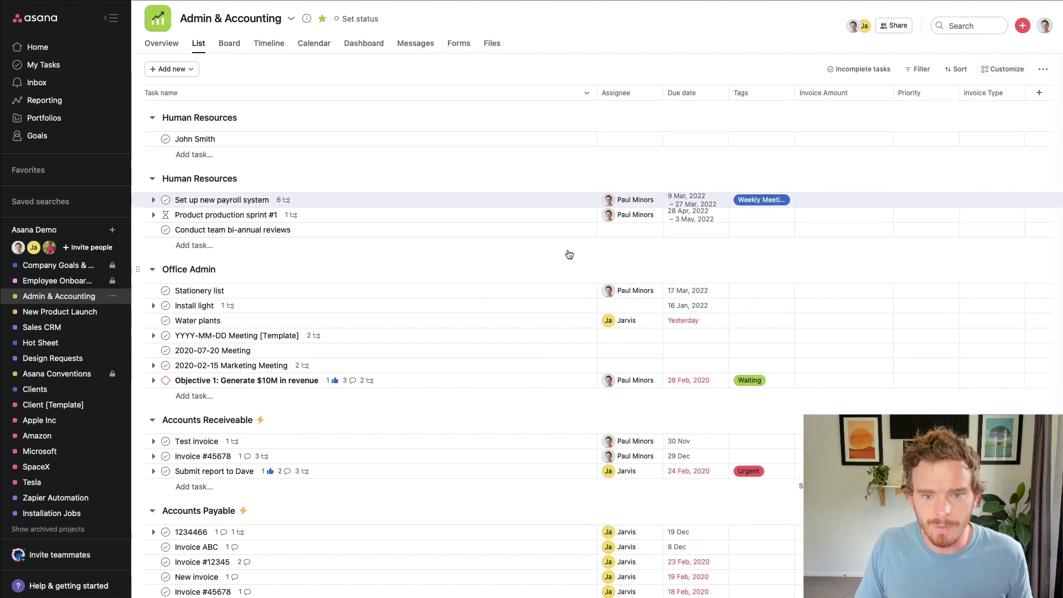
left_click(487, 201)
scroll(543, 258, "right", 5)
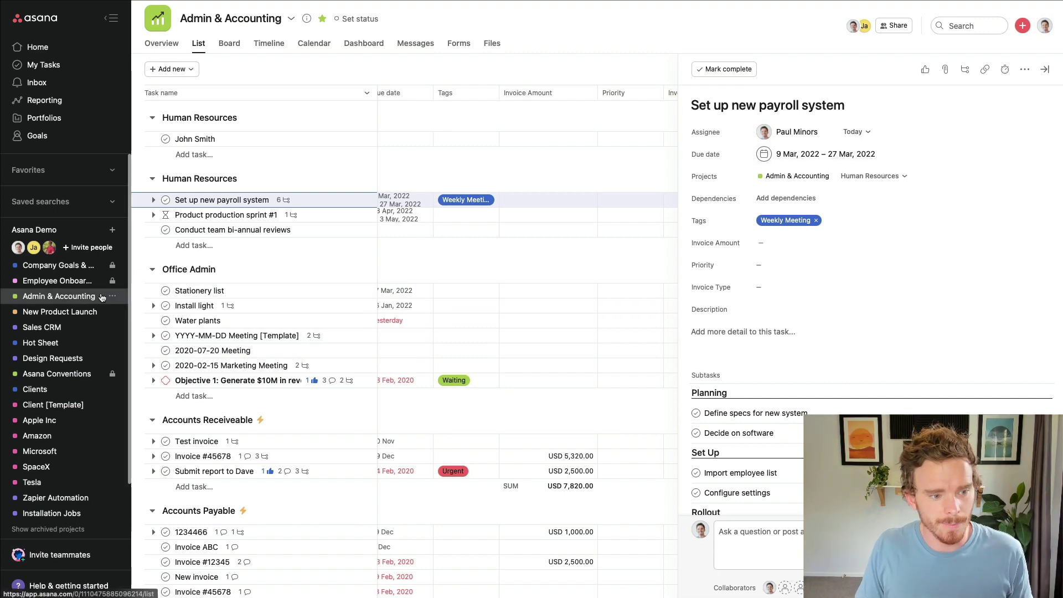
In the Amazon project, add the Weekly Meeting tag to Complete kickoff meeting, then close its details
left_click(61, 437)
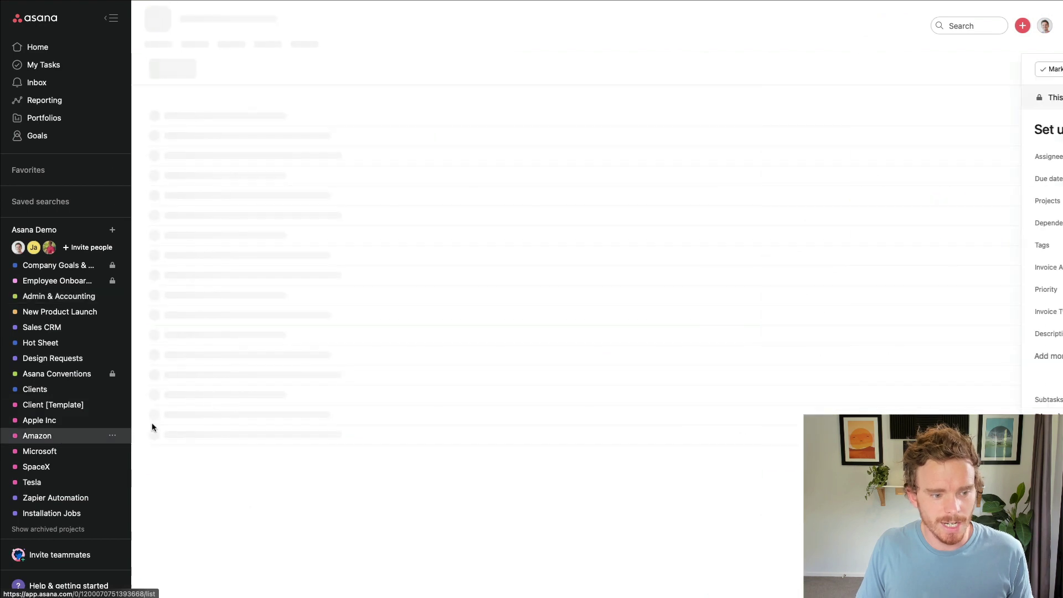
scroll(393, 387, "down", 1)
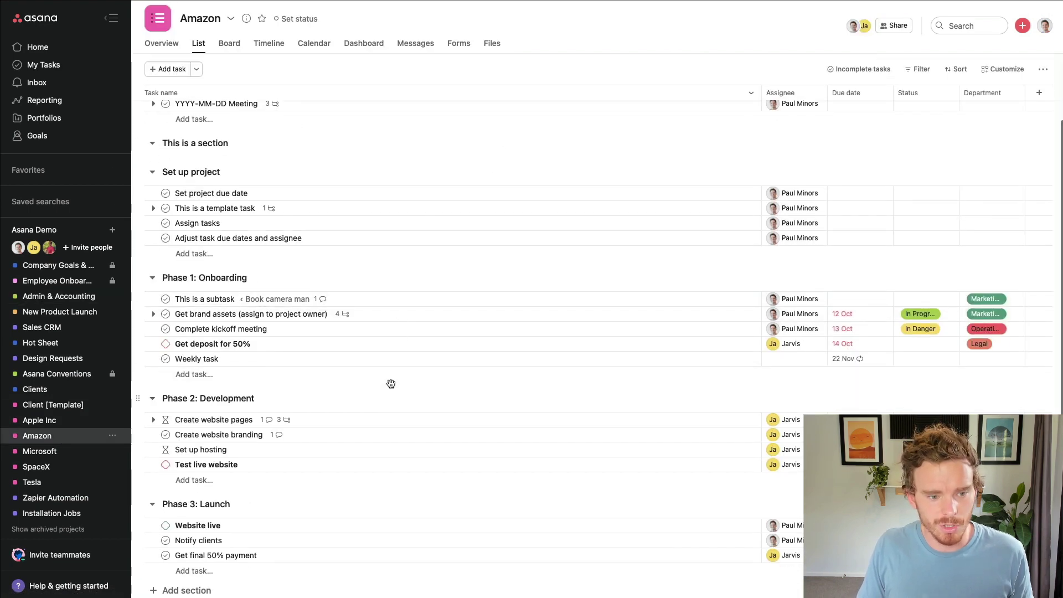
left_click(382, 331)
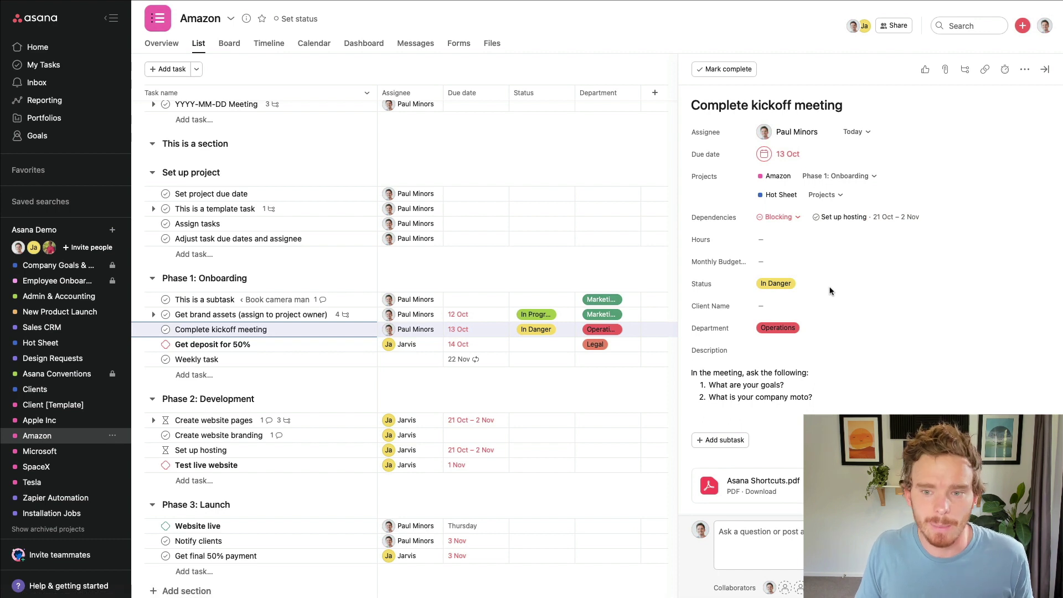
left_click(1024, 70)
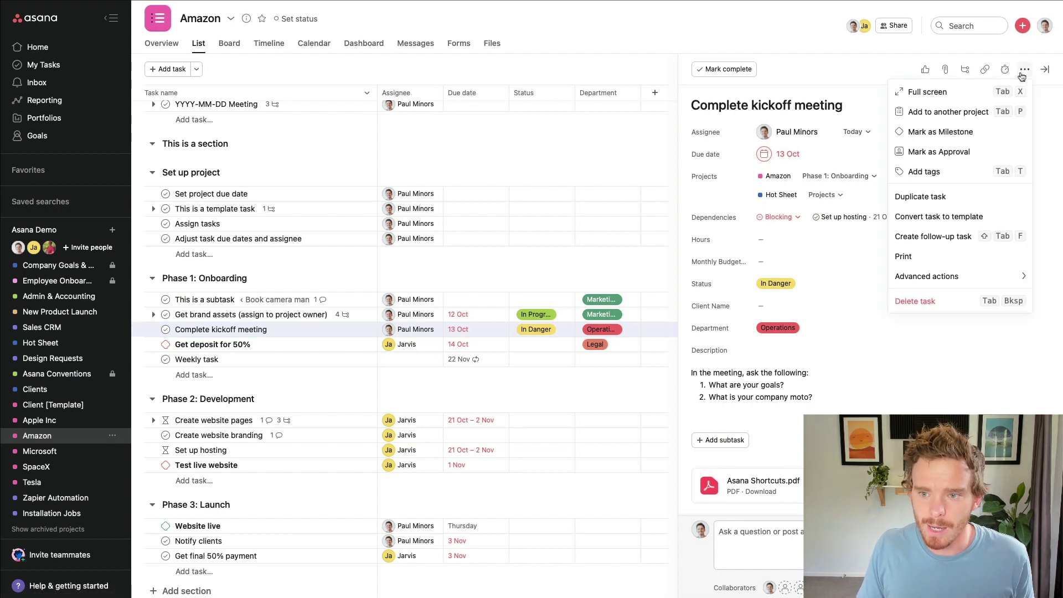
left_click(950, 175)
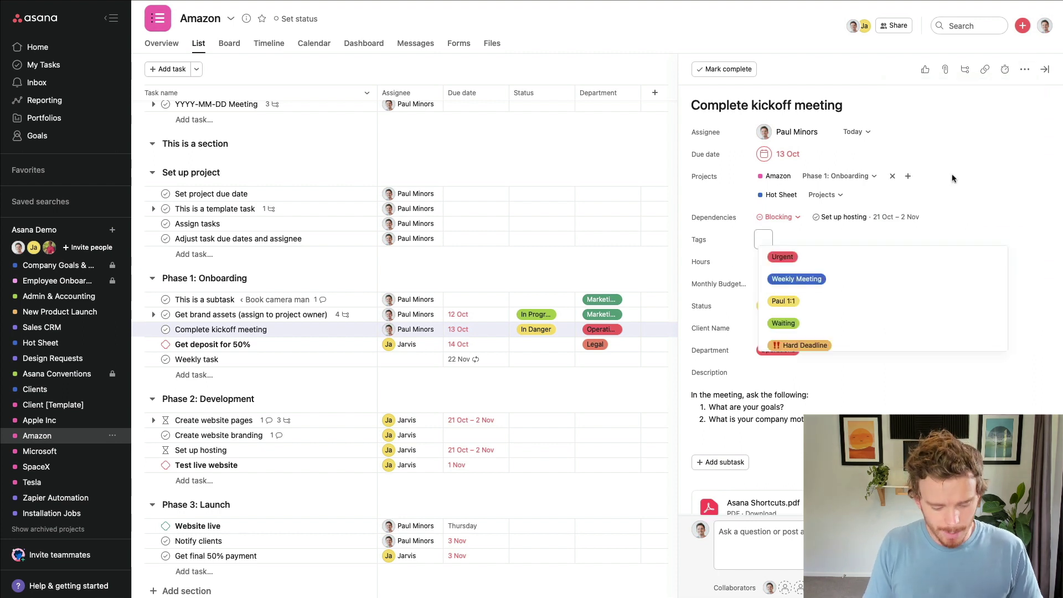
type("Week")
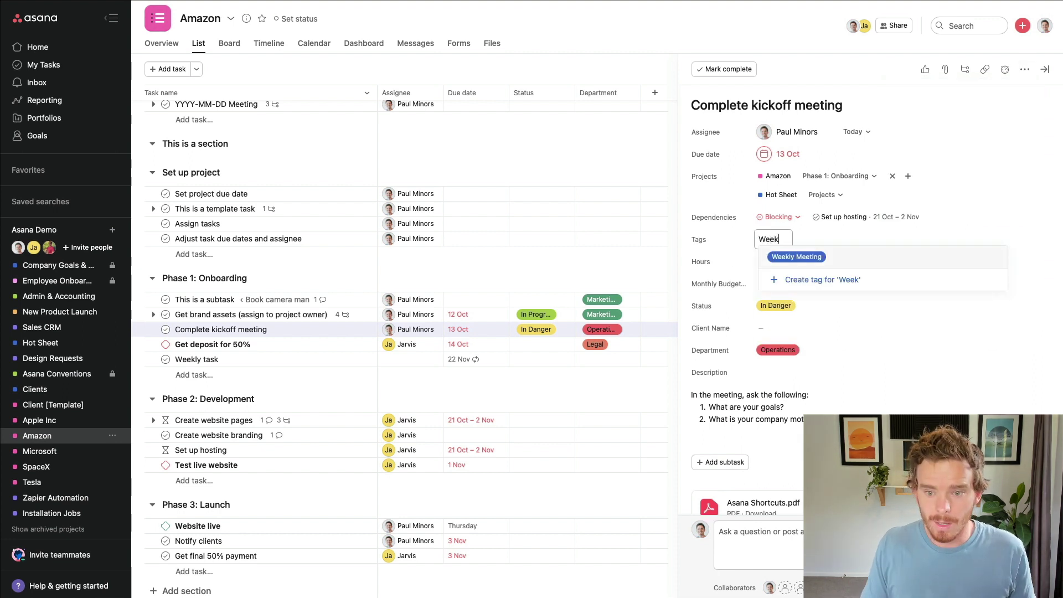
left_click(835, 262)
left_click(934, 237)
key("Escape")
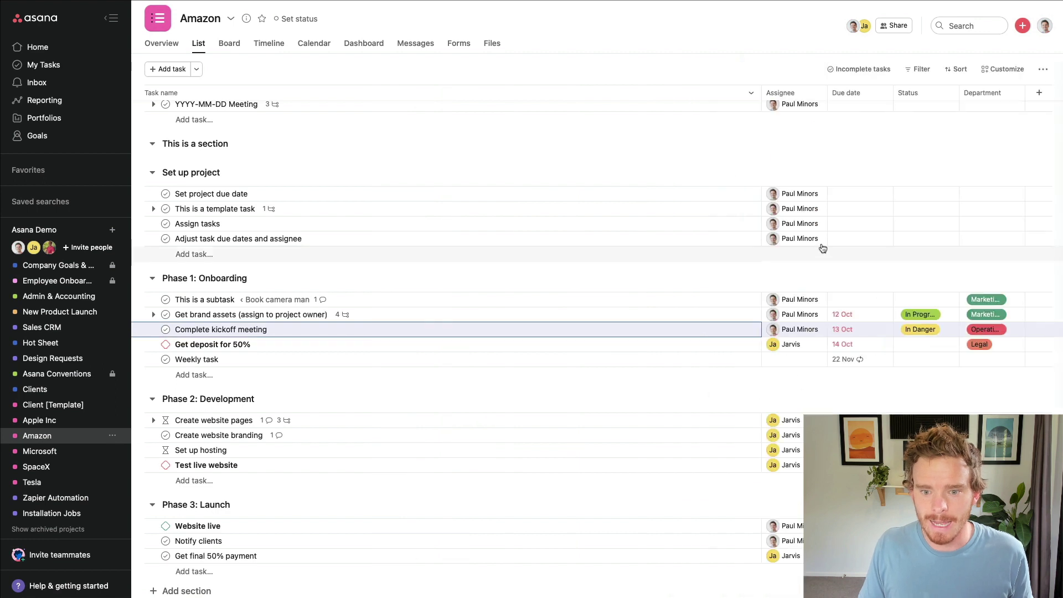
Turn on the Tags column in the Amazon list and select the kickoff meeting's Weekly Meeting tag cell
left_click(1003, 69)
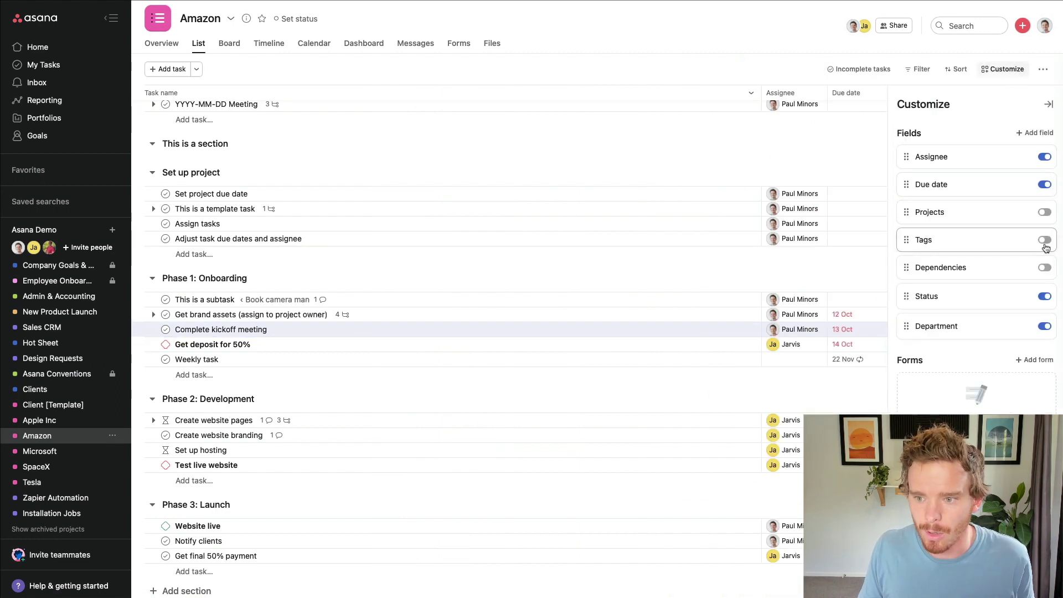
left_click(1043, 240)
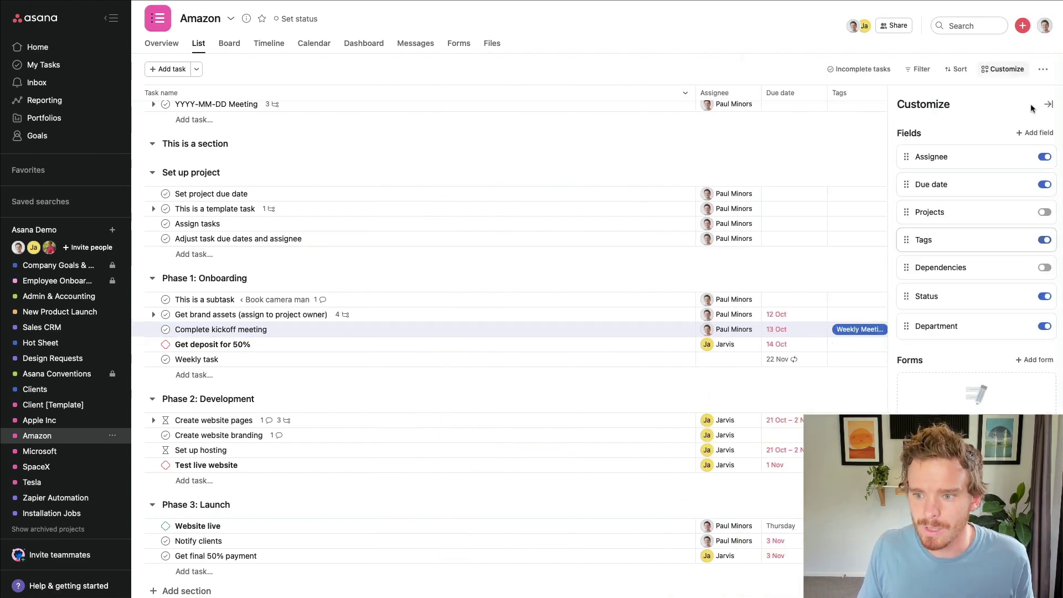
left_click(1003, 68)
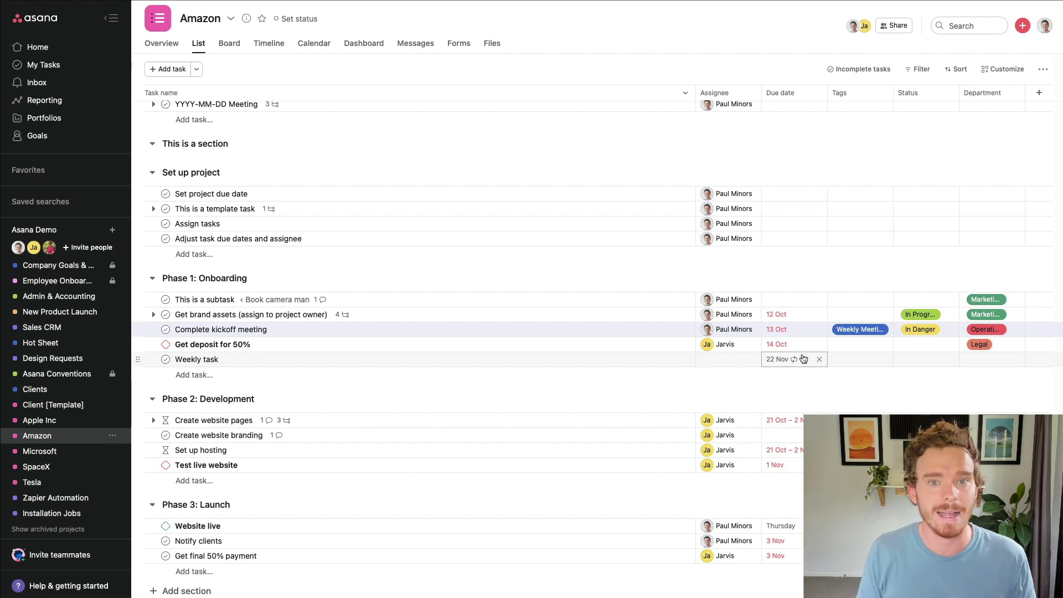
scroll(825, 349, "up", 1)
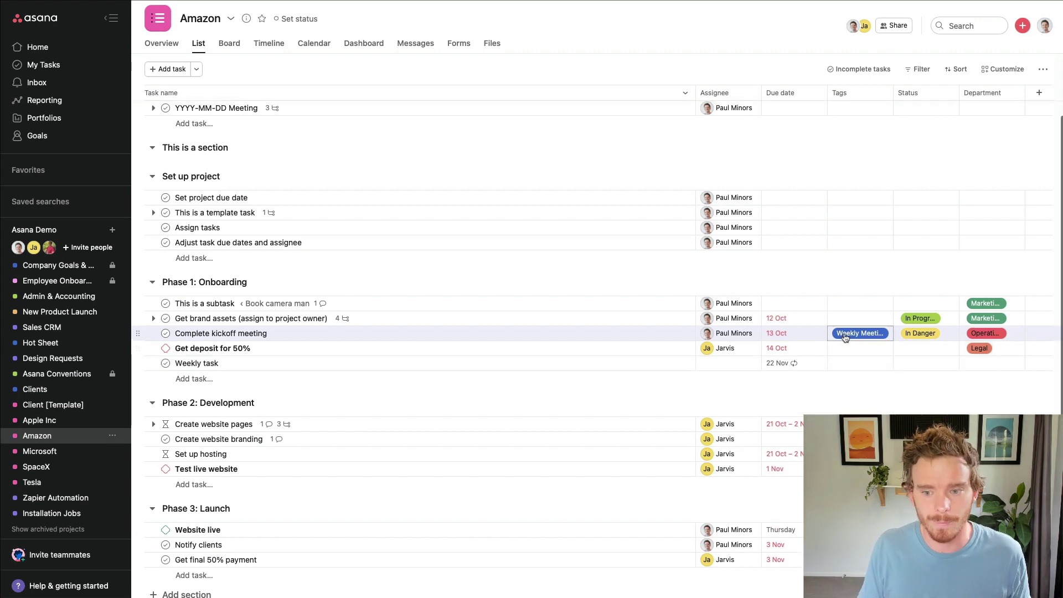
left_click(858, 336)
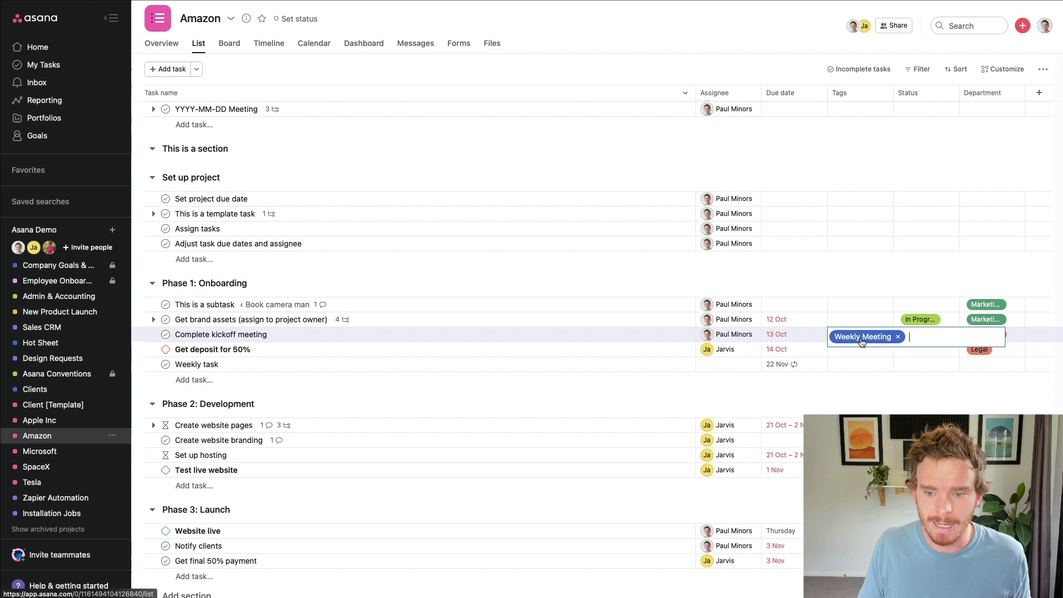
Open the Weekly Meeting tag page and star it to add it to sidebar Favorites
left_click(857, 338)
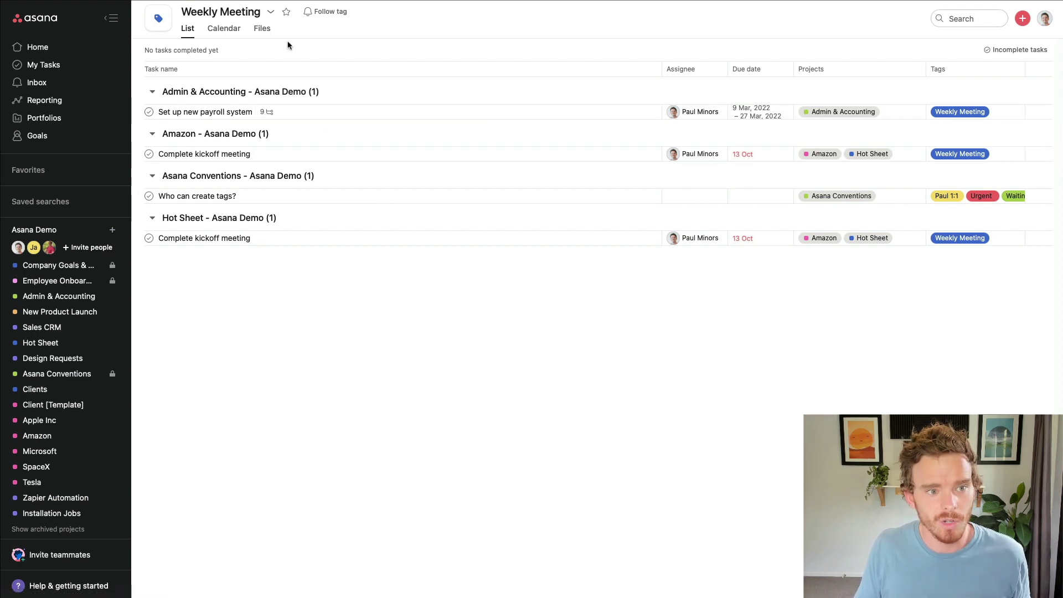
left_click(271, 12)
mouse_move(357, 139)
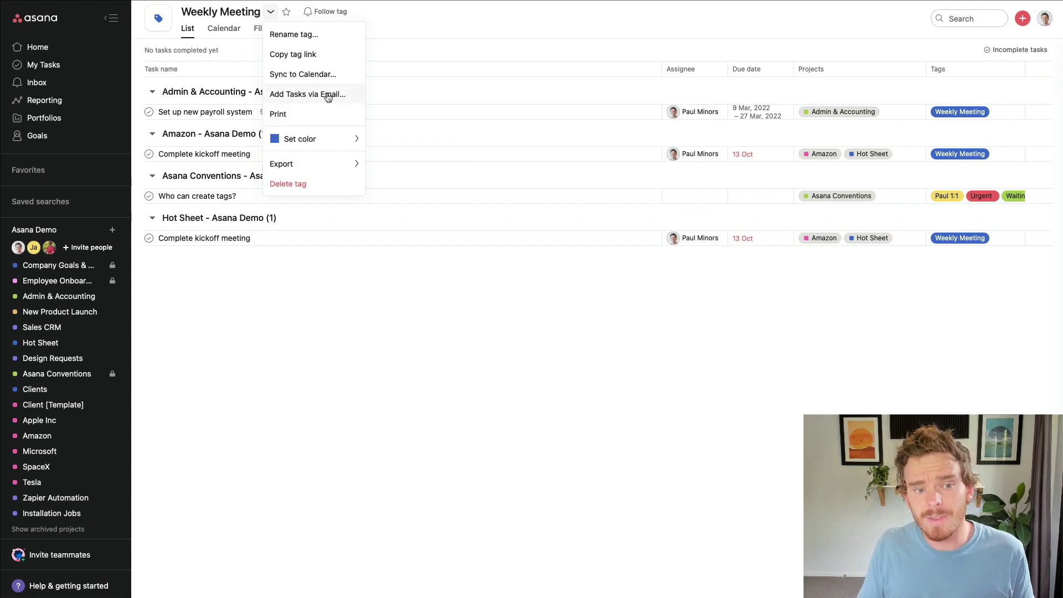
left_click(421, 60)
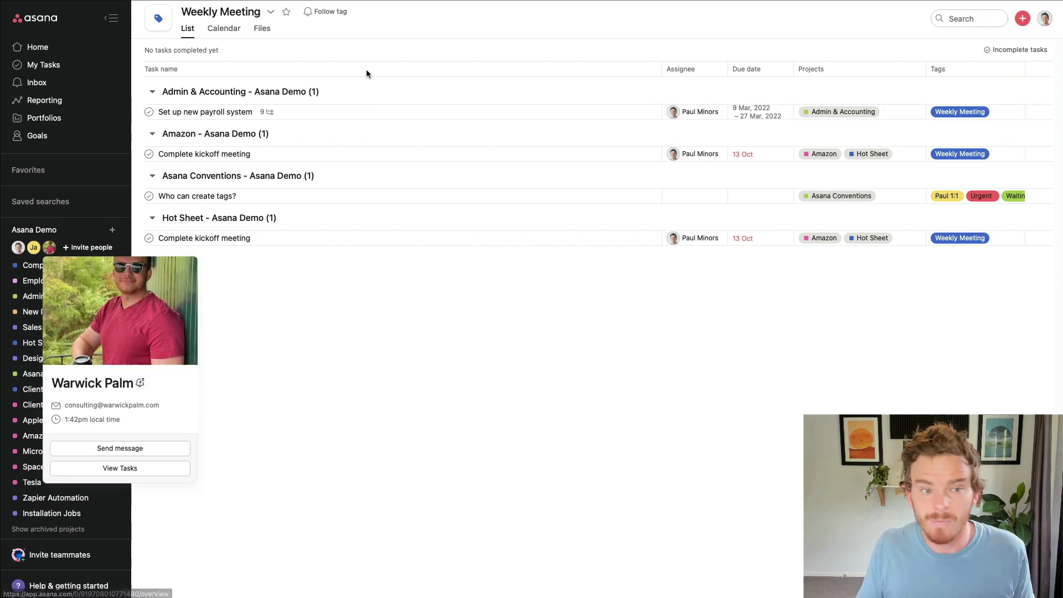
left_click(286, 12)
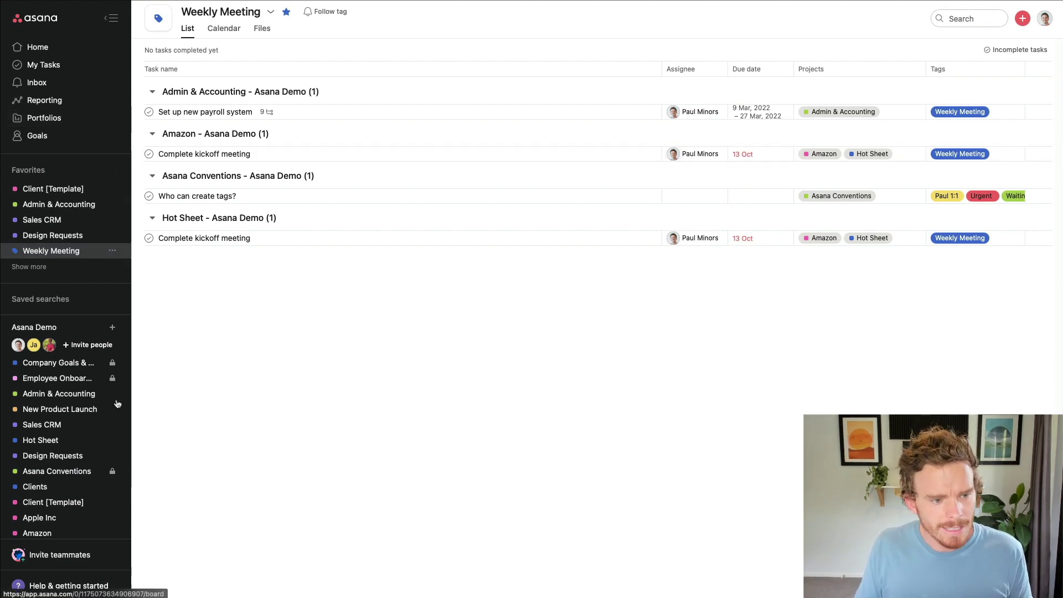
Open the Admin & Accounting project and view the payroll setup task's details
left_click(56, 393)
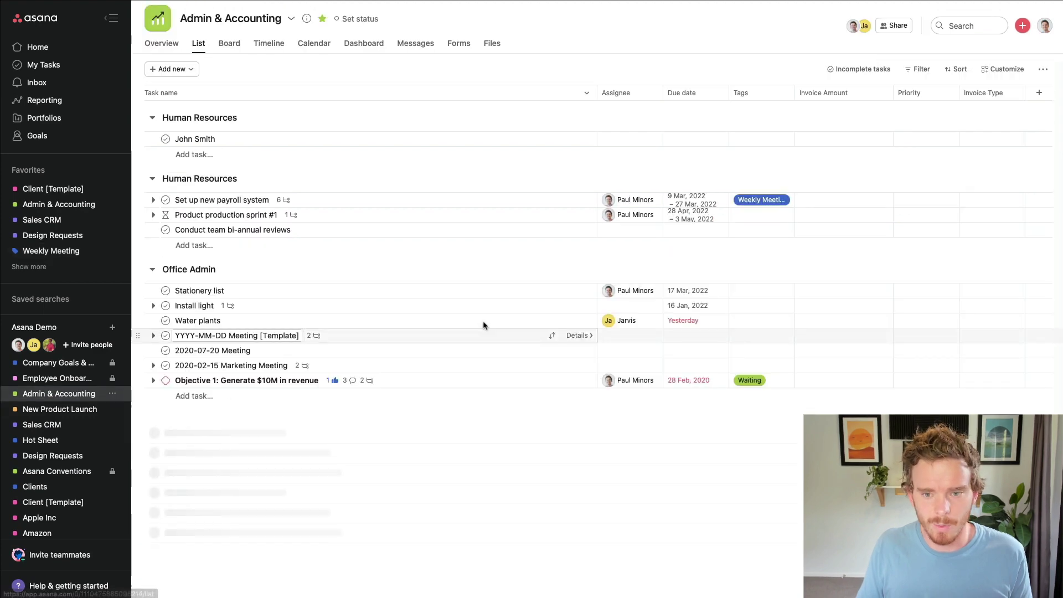
mouse_move(760, 203)
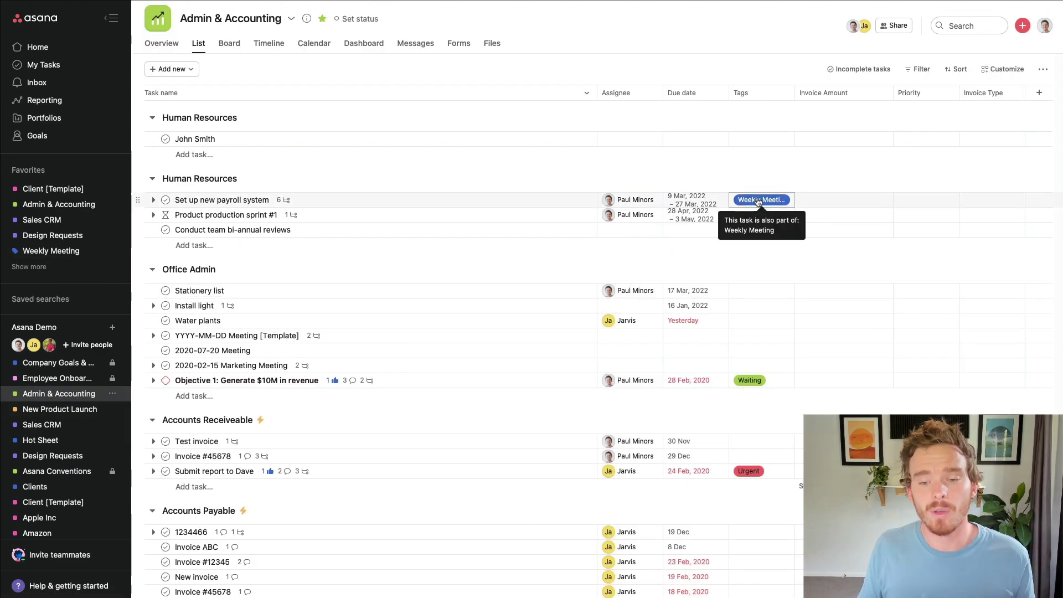
left_click(525, 202)
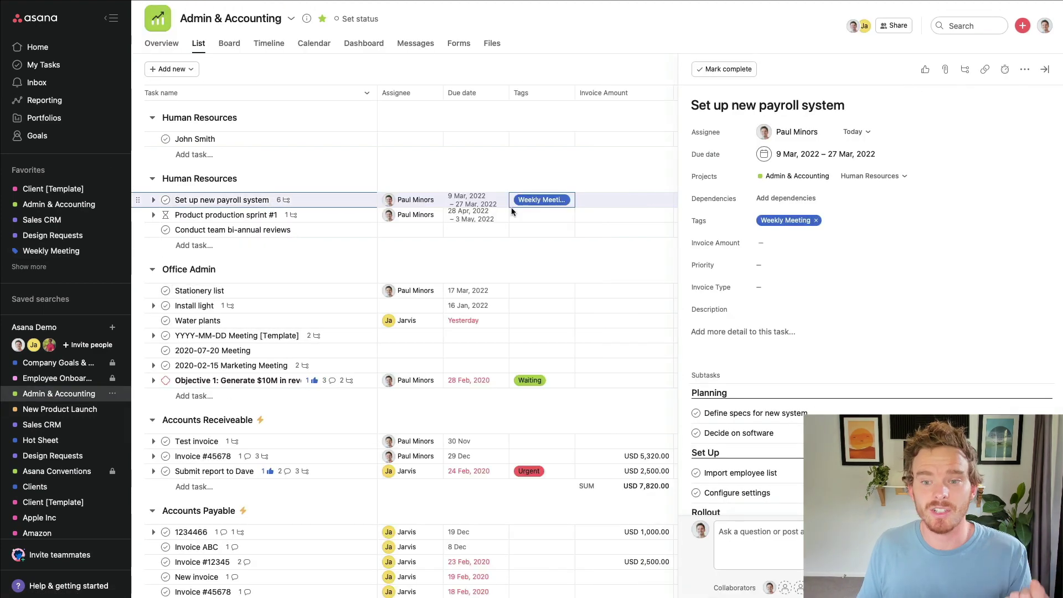
scroll(548, 224, "down", 2)
Inspect the Objective 1 milestone's Progress and dependency options, then open the report-submission task
left_click(608, 280)
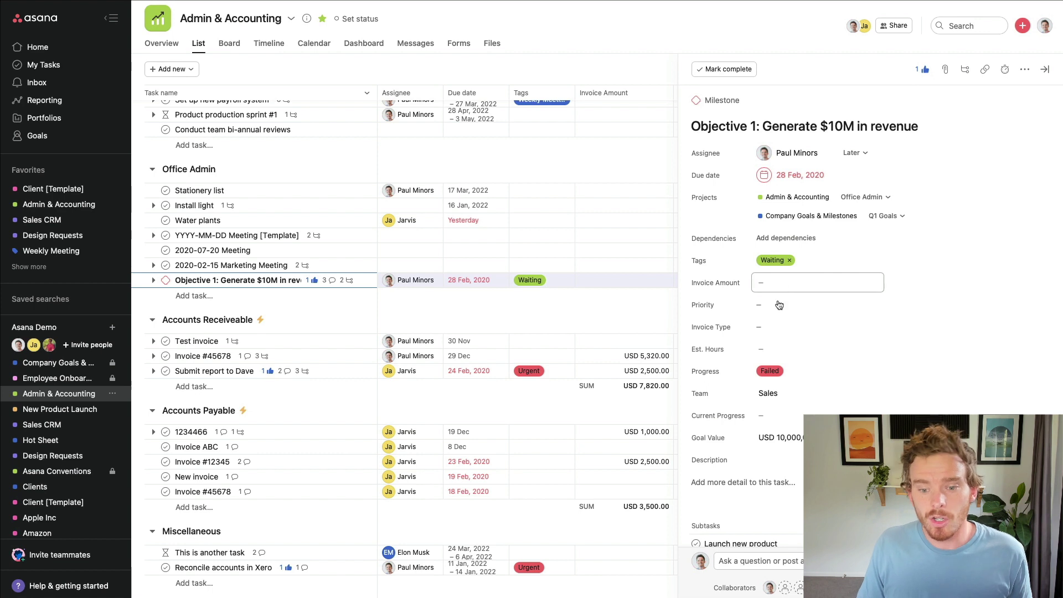
left_click(781, 374)
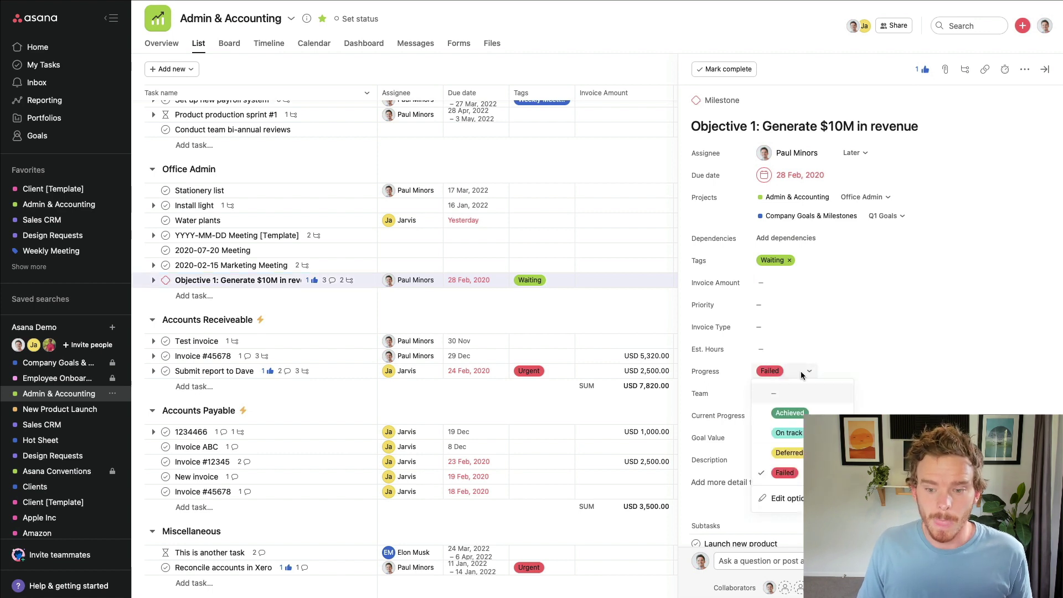
left_click(774, 238)
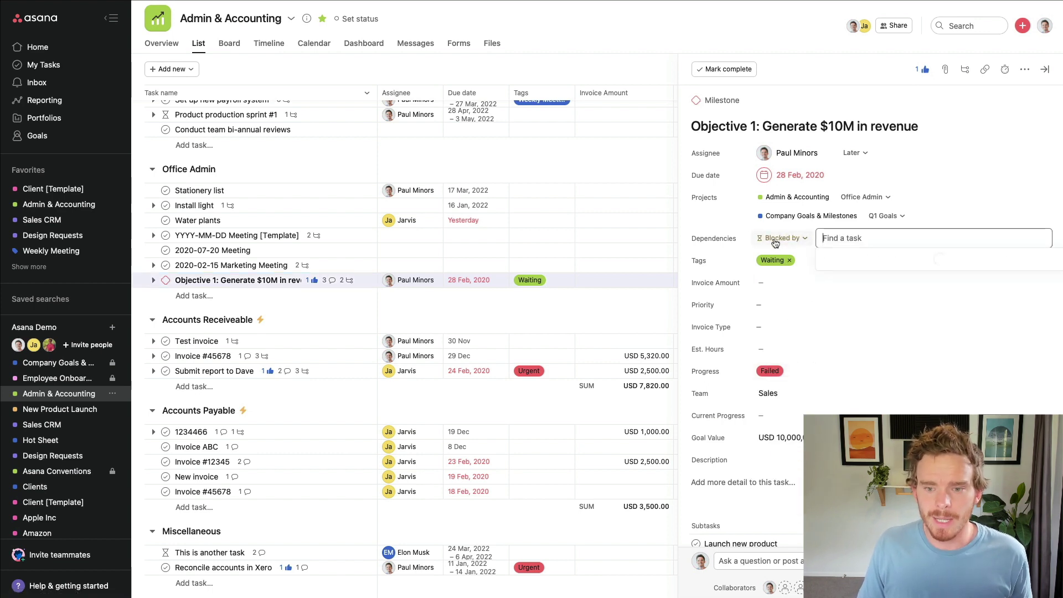
left_click(701, 225)
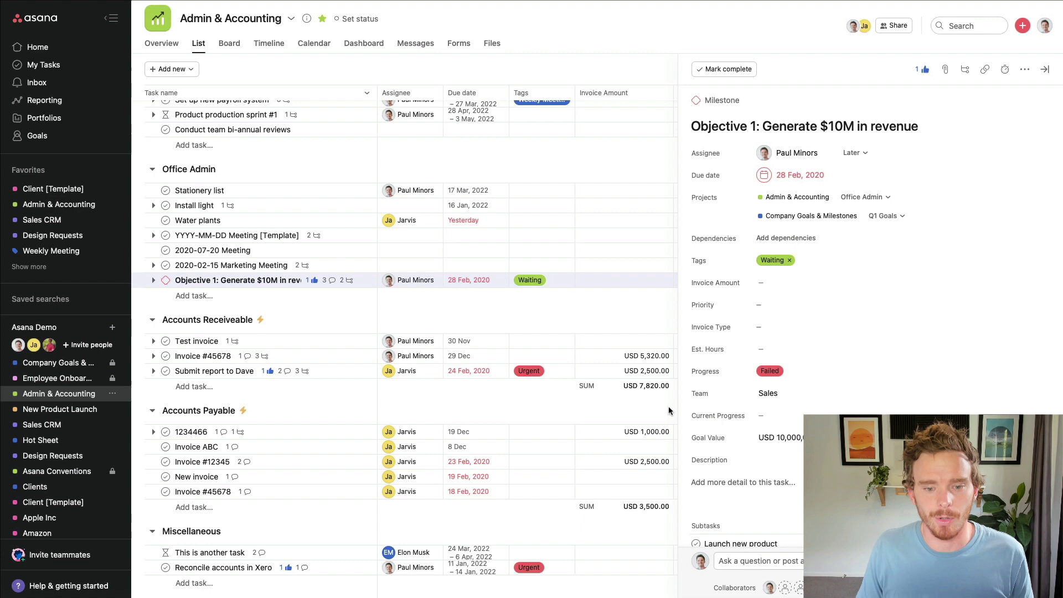
left_click(338, 372)
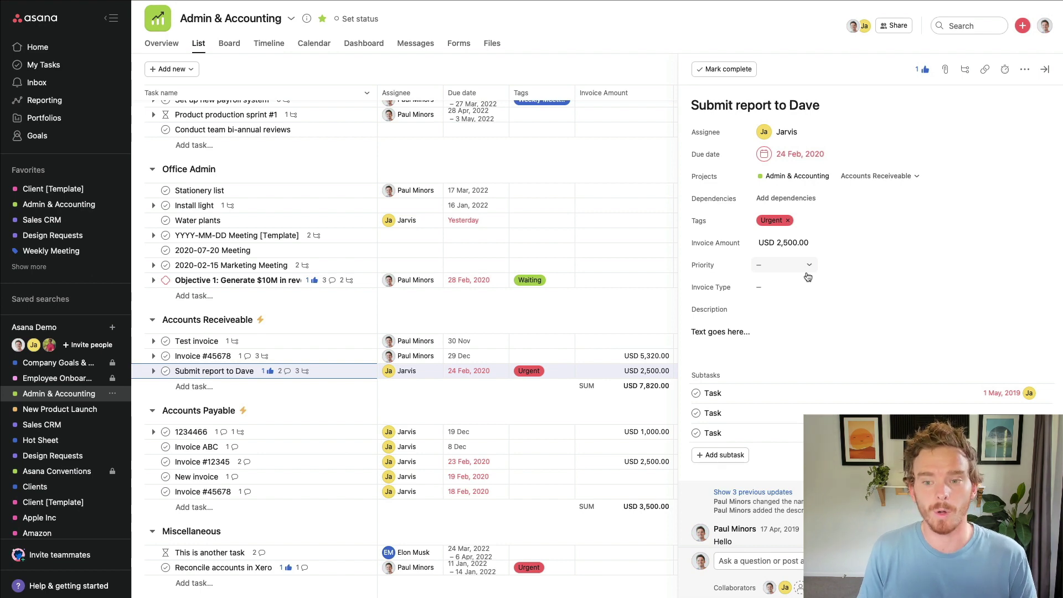
Create a task 'Send weekly report to Paul' with no project, assigned to a different teammate
left_click(1022, 25)
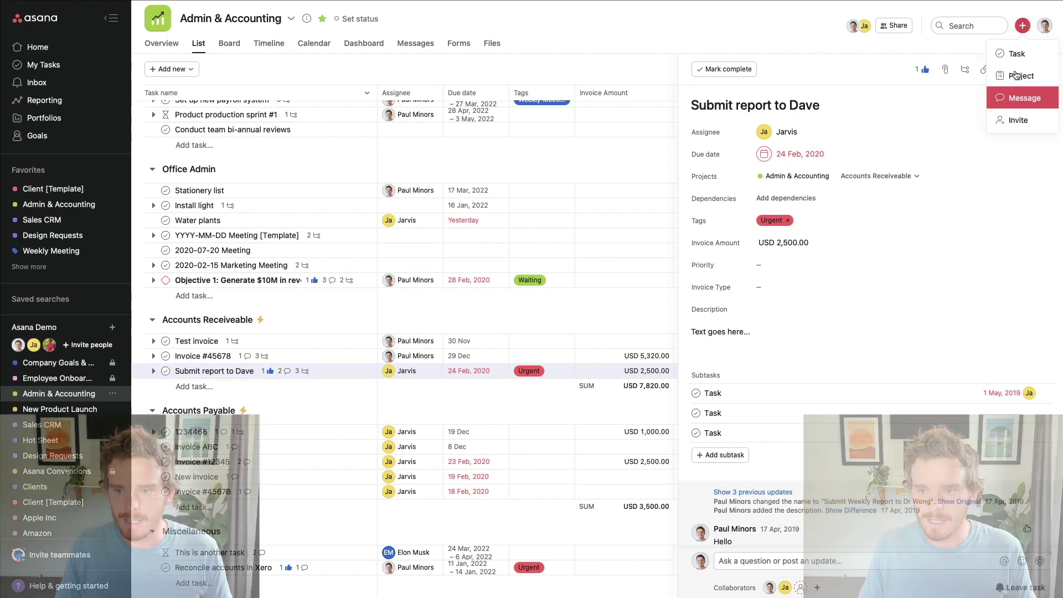
key("Return")
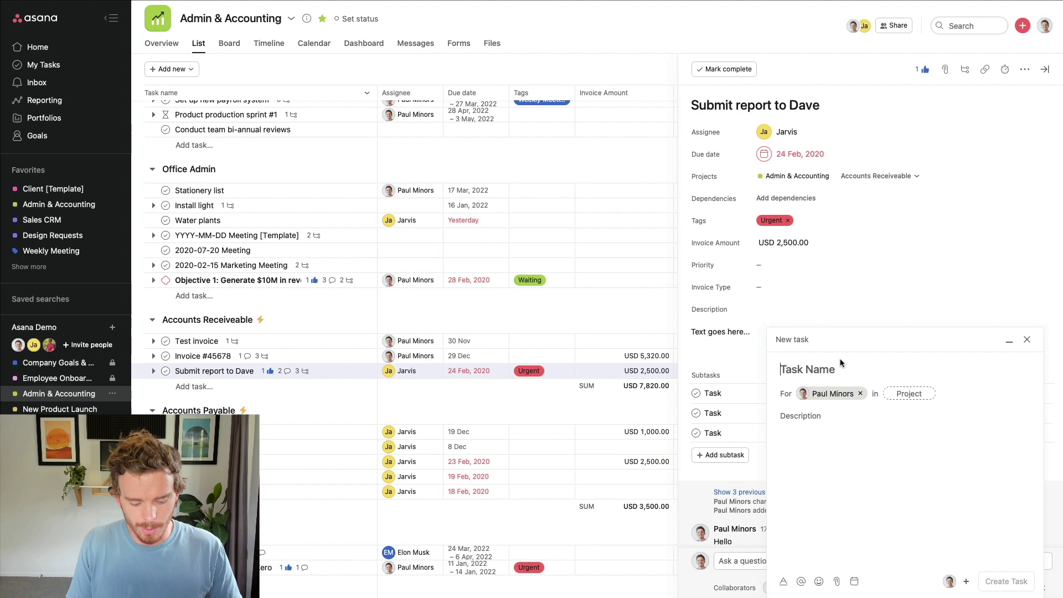
type("Send weekly re")
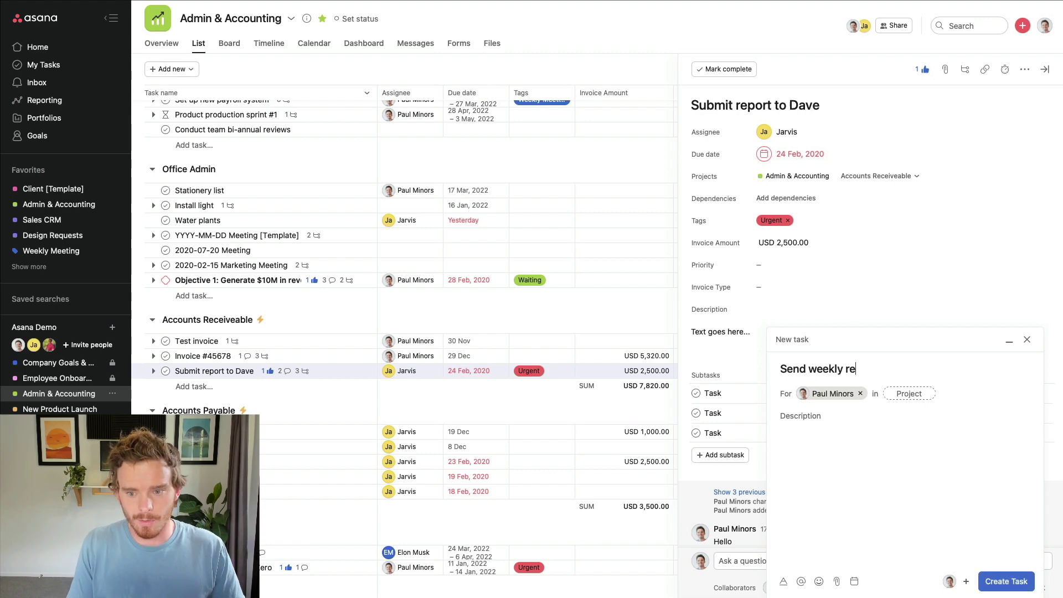
type("port to Paul")
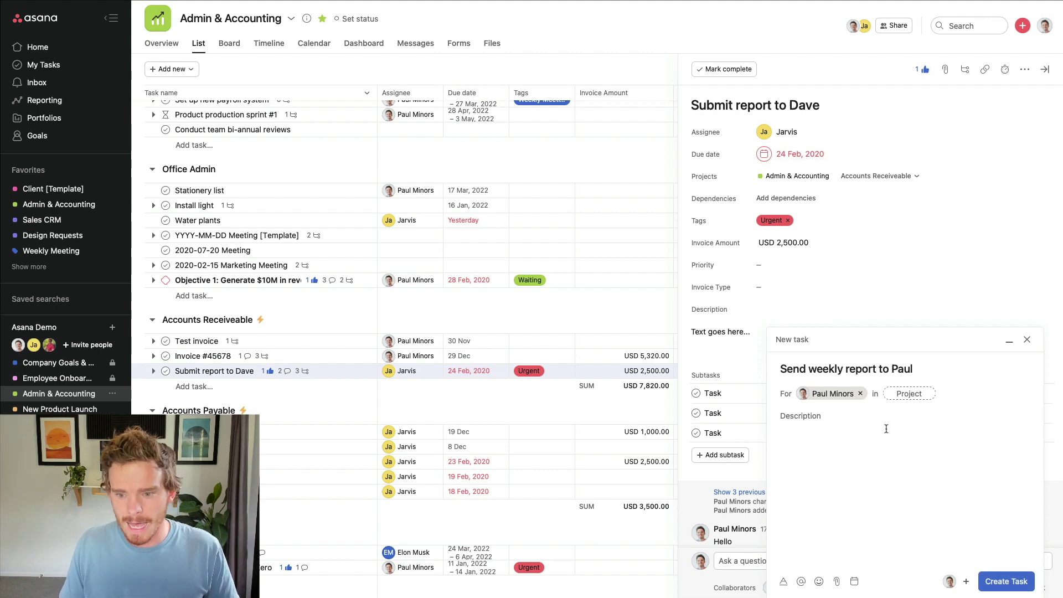
left_click(858, 394)
left_click(852, 396)
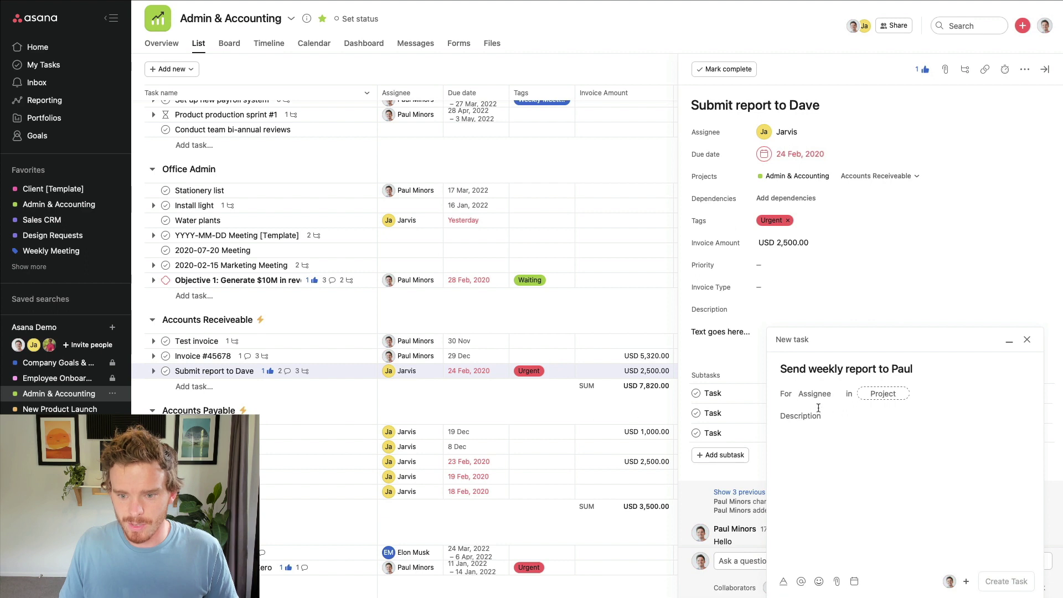
type("war")
key("Return")
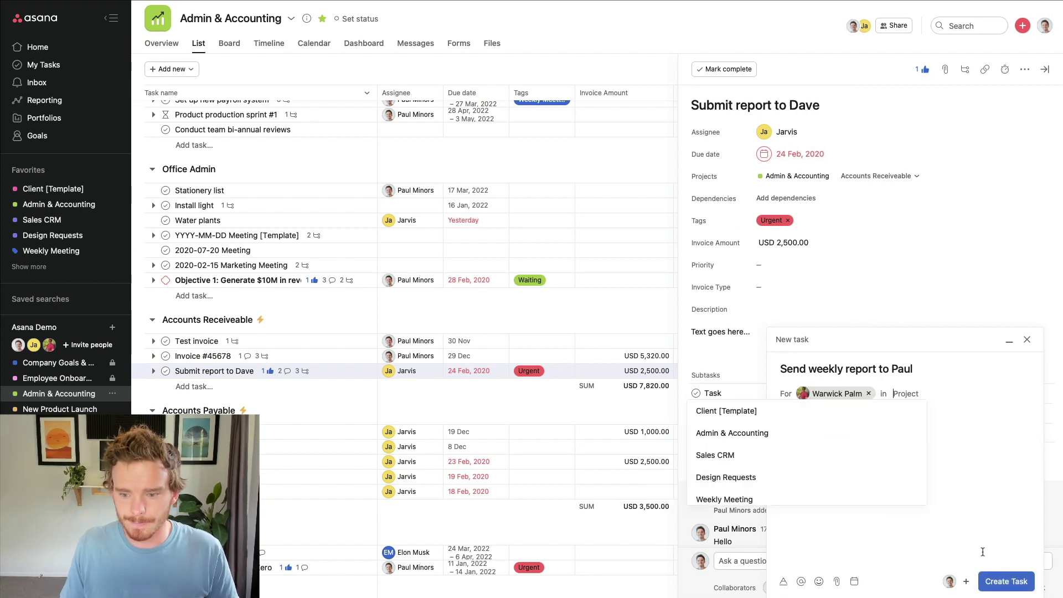
left_click(928, 522)
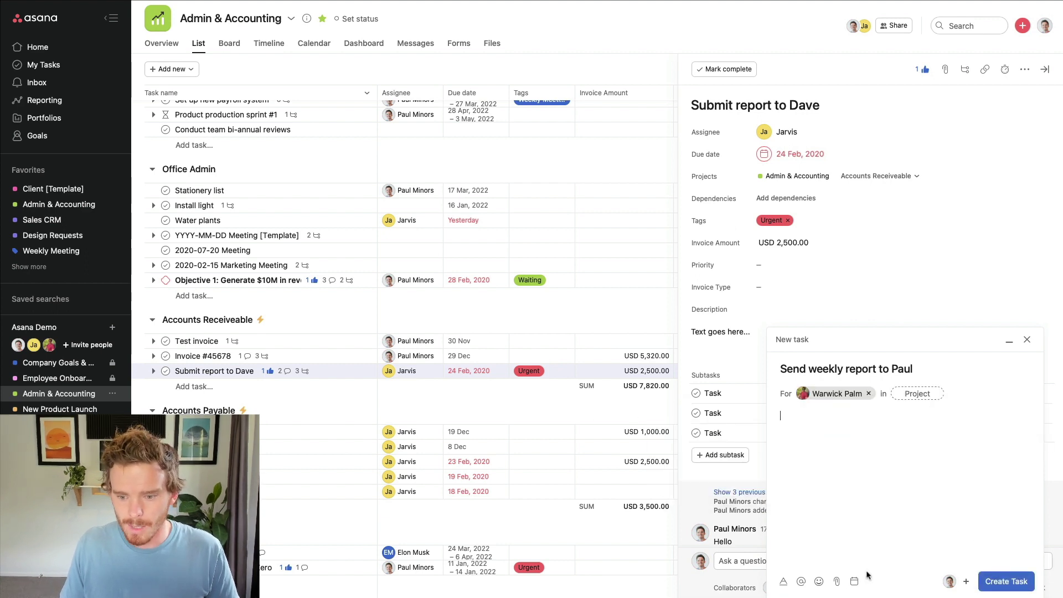
left_click(1005, 581)
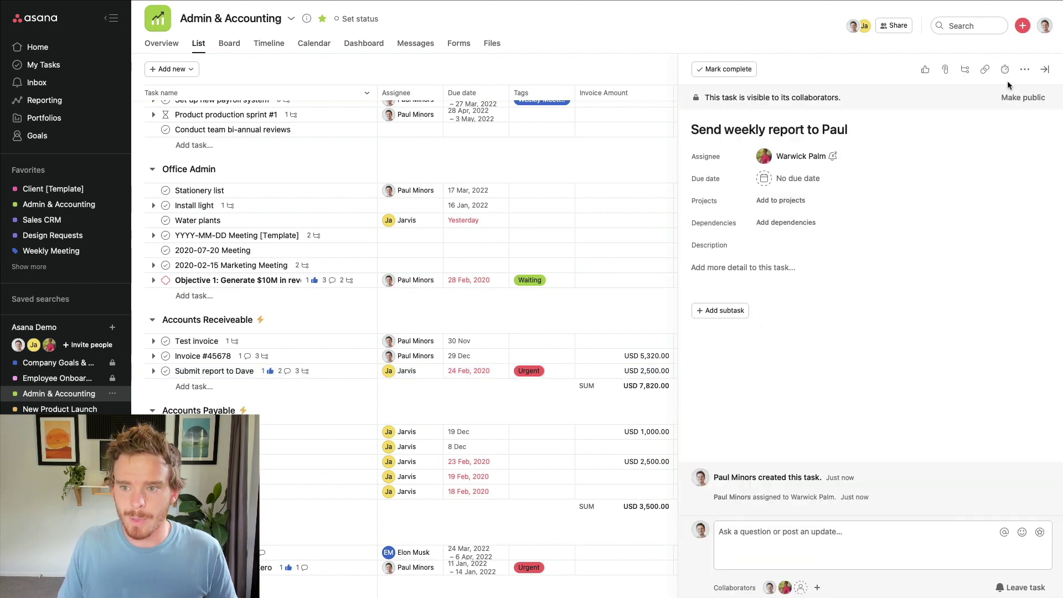
Add the Urgent tag to the new weekly-report task
left_click(1024, 69)
left_click(850, 300)
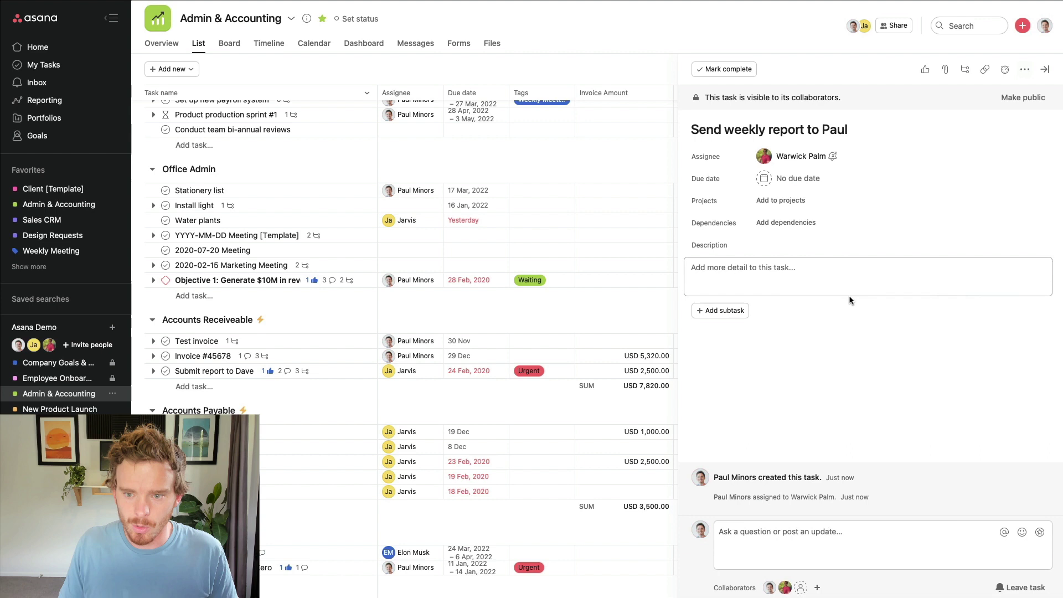
key("Tab+t")
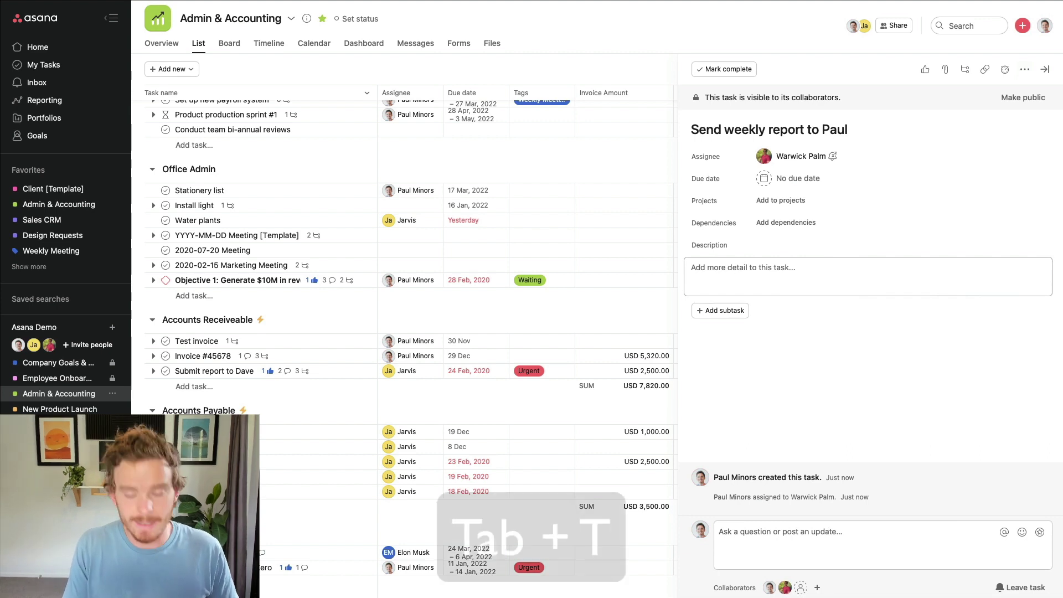
type("urgent")
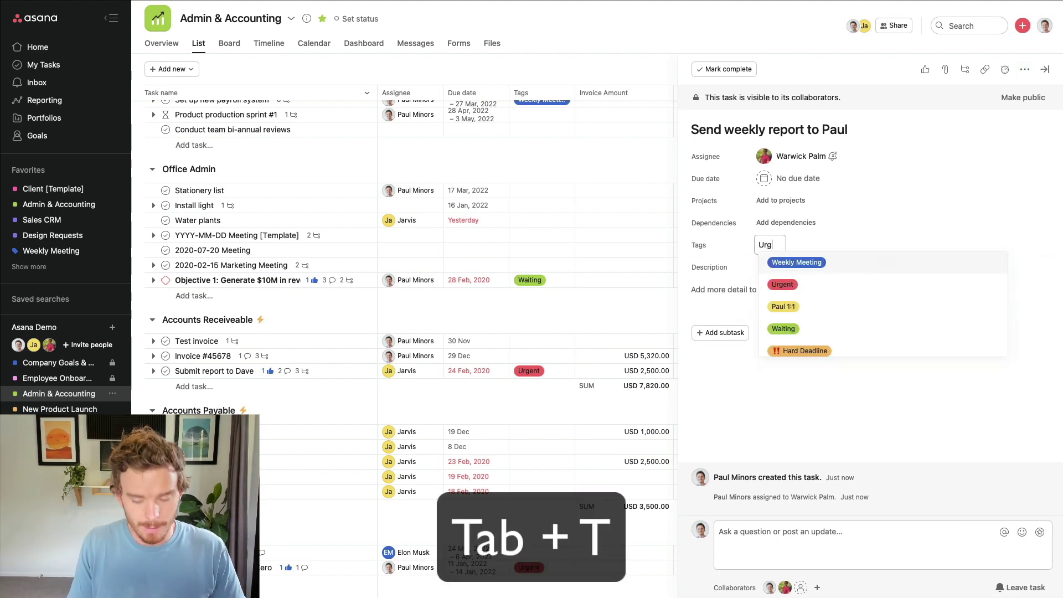
key("Return")
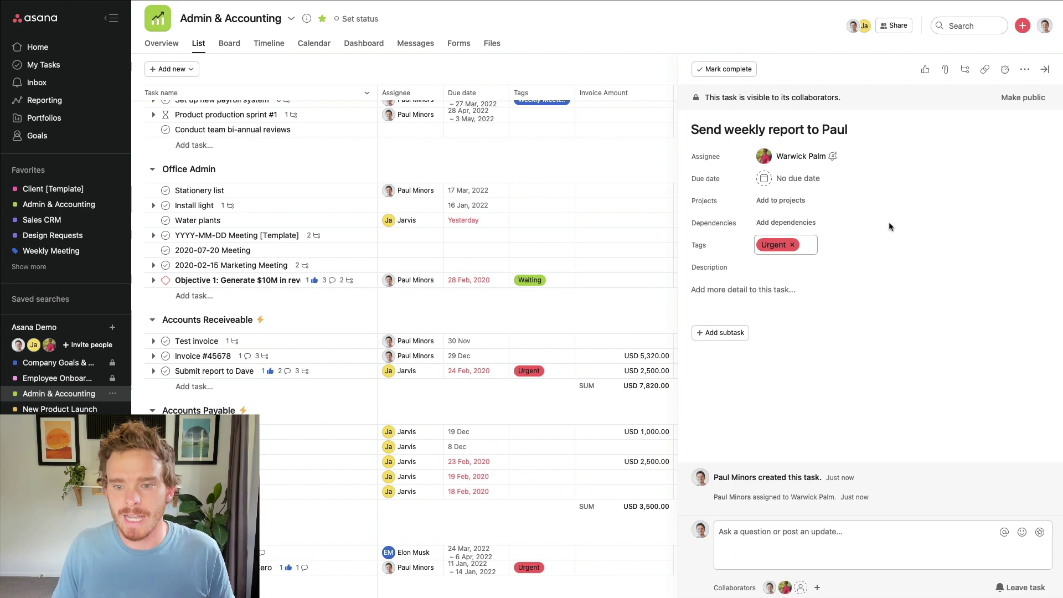
left_click(888, 221)
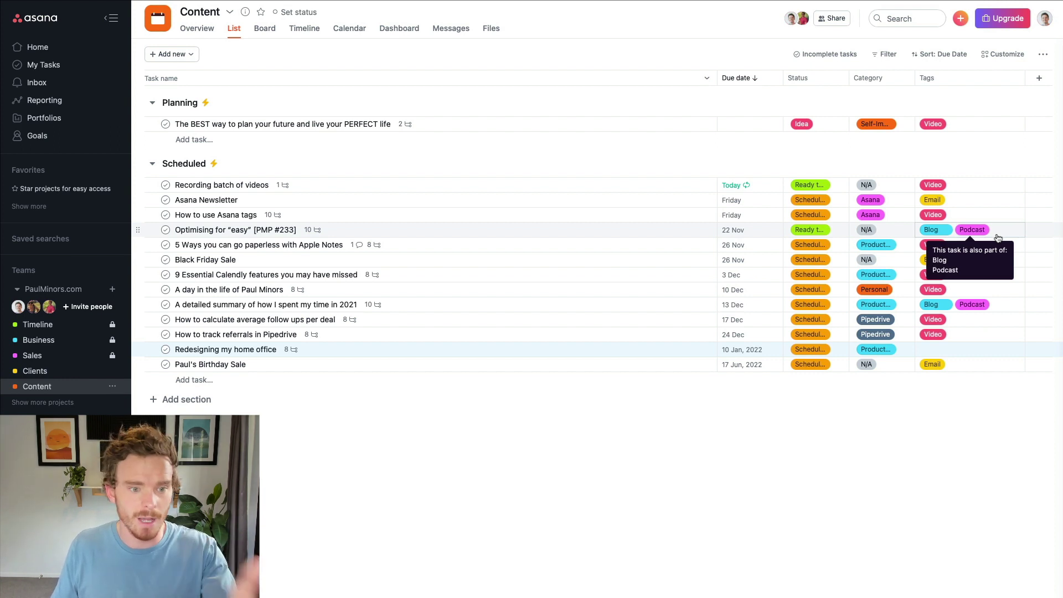
Inspect the tags on Recording batch of videos, Asana Newsletter and Optimising for "easy" without changing them
left_click(989, 187)
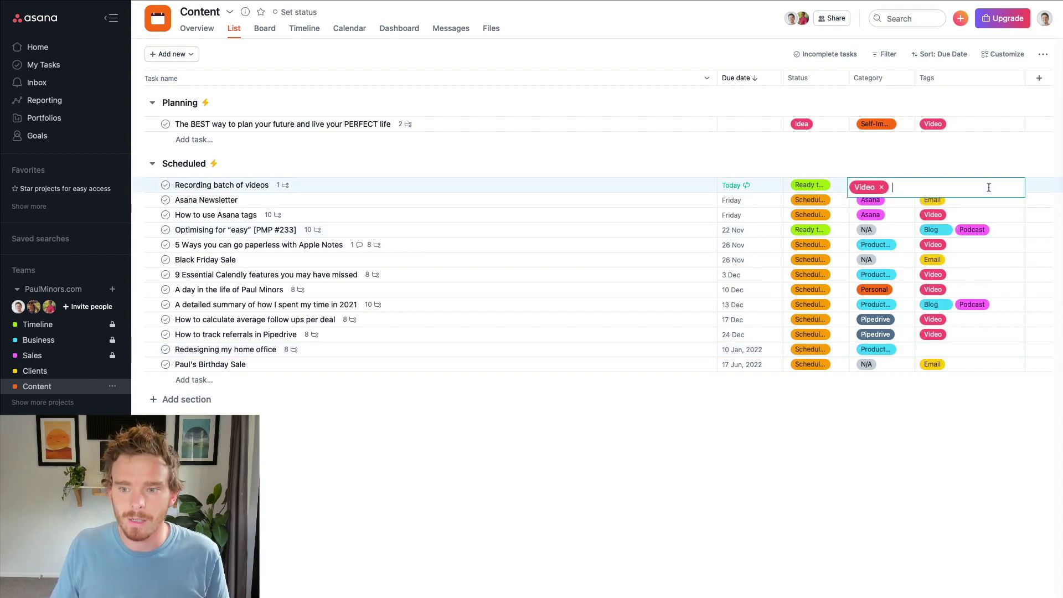
left_click(969, 204)
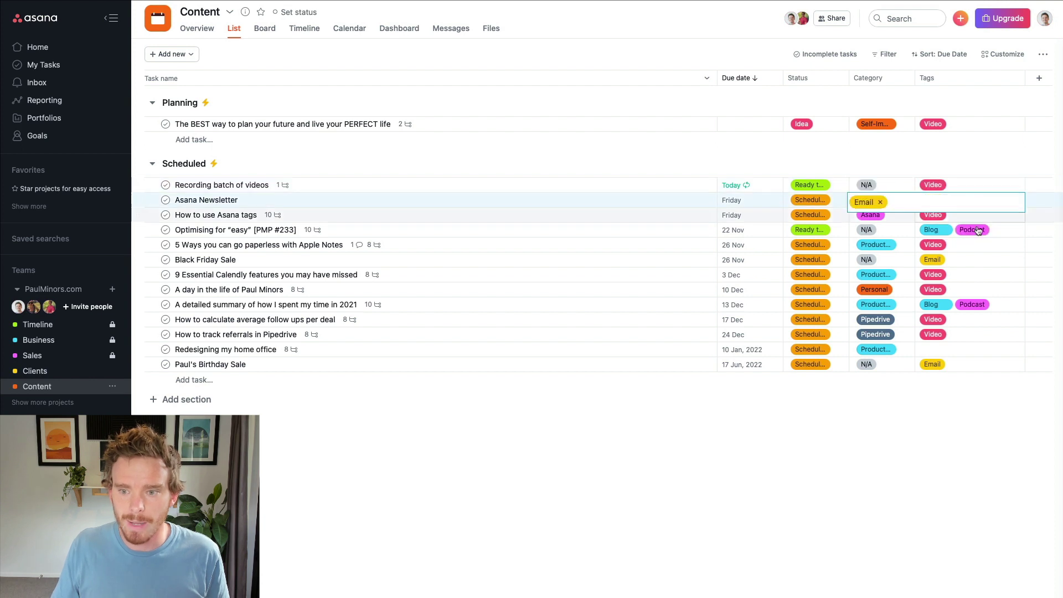
left_click(997, 235)
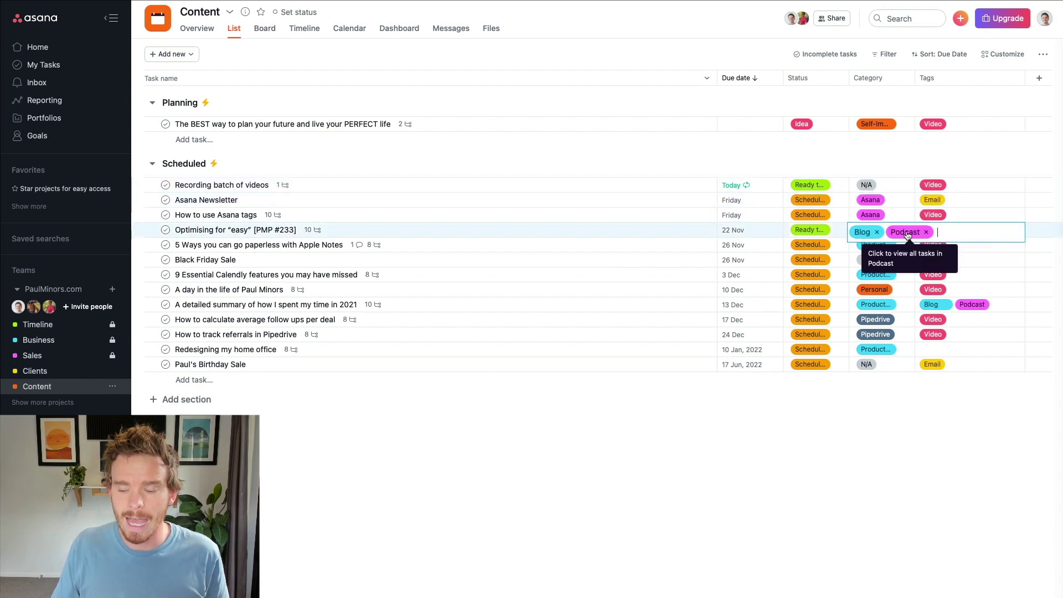
left_click(951, 475)
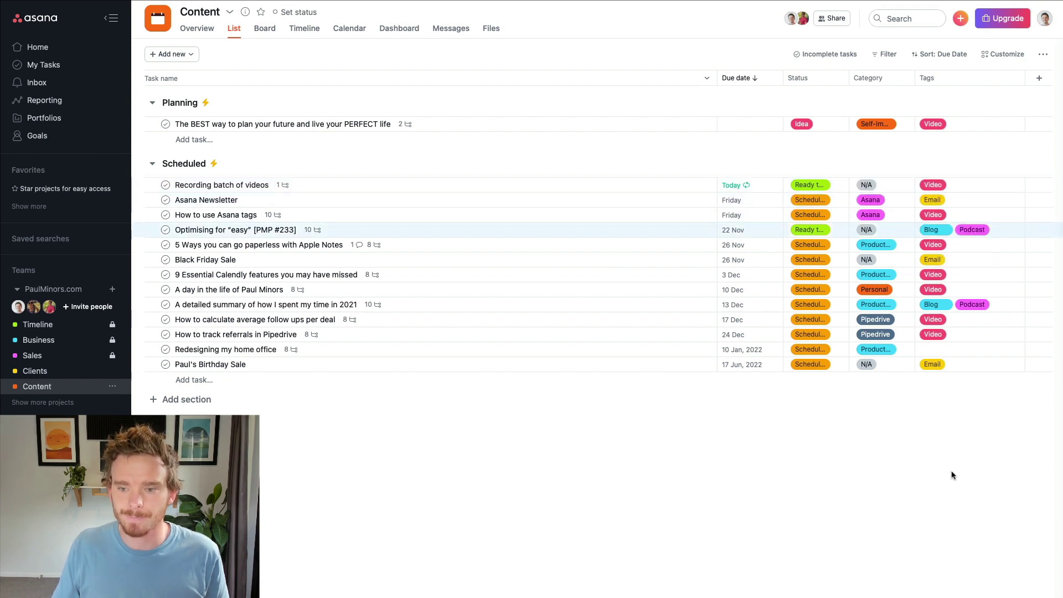
left_click(517, 230)
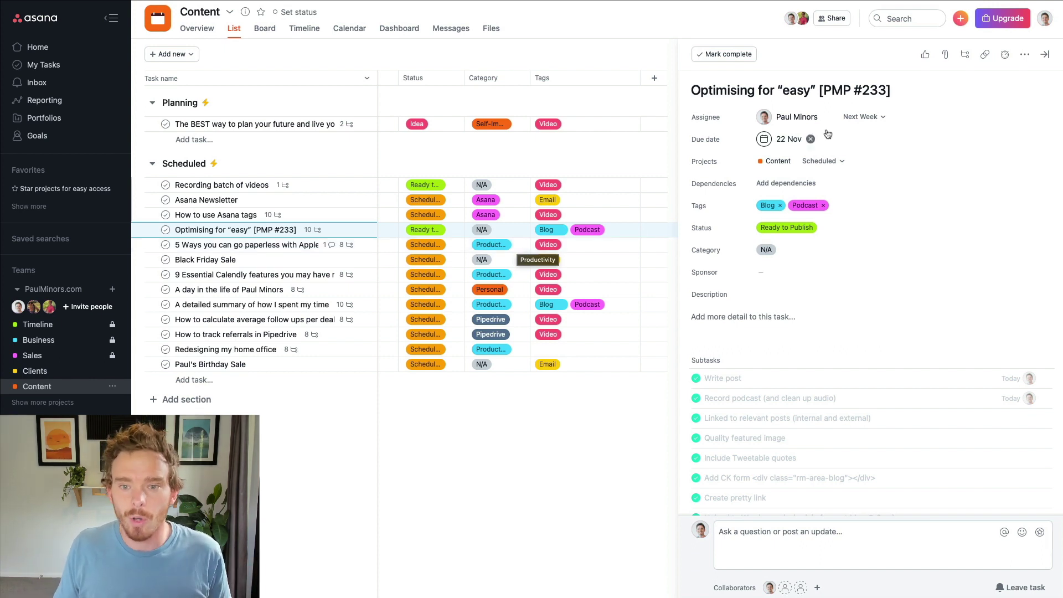
left_click(1044, 55)
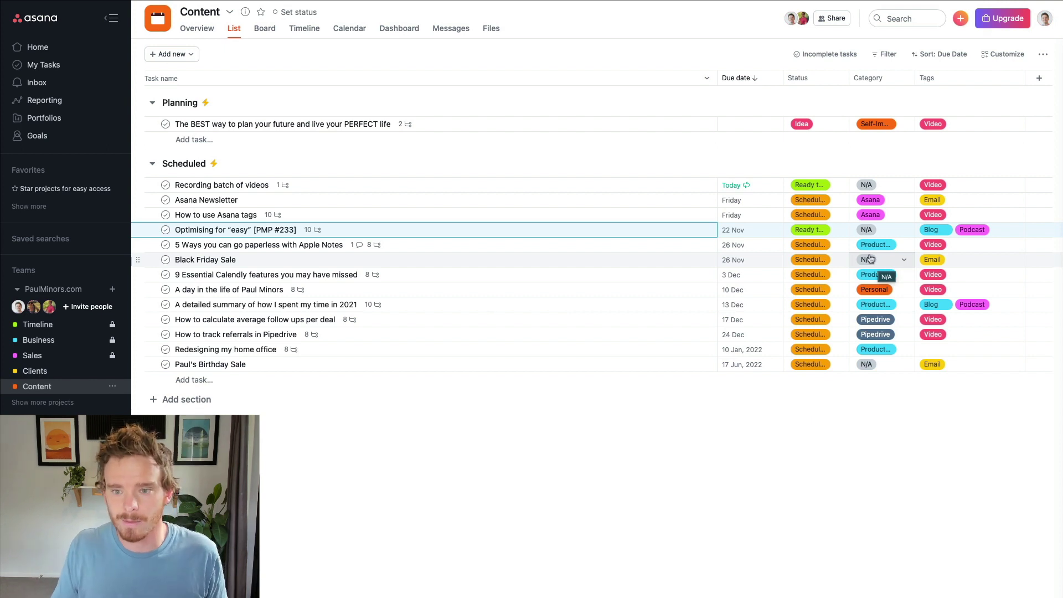
Open the Content project's Customize panel and view the Category field editor, closing it unchanged
left_click(1013, 53)
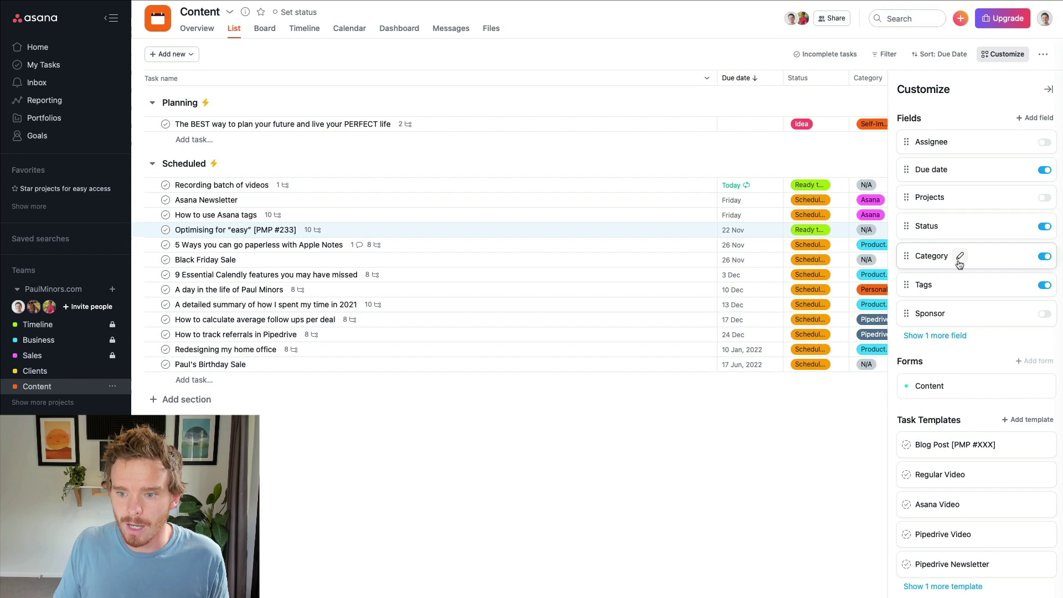
left_click(959, 258)
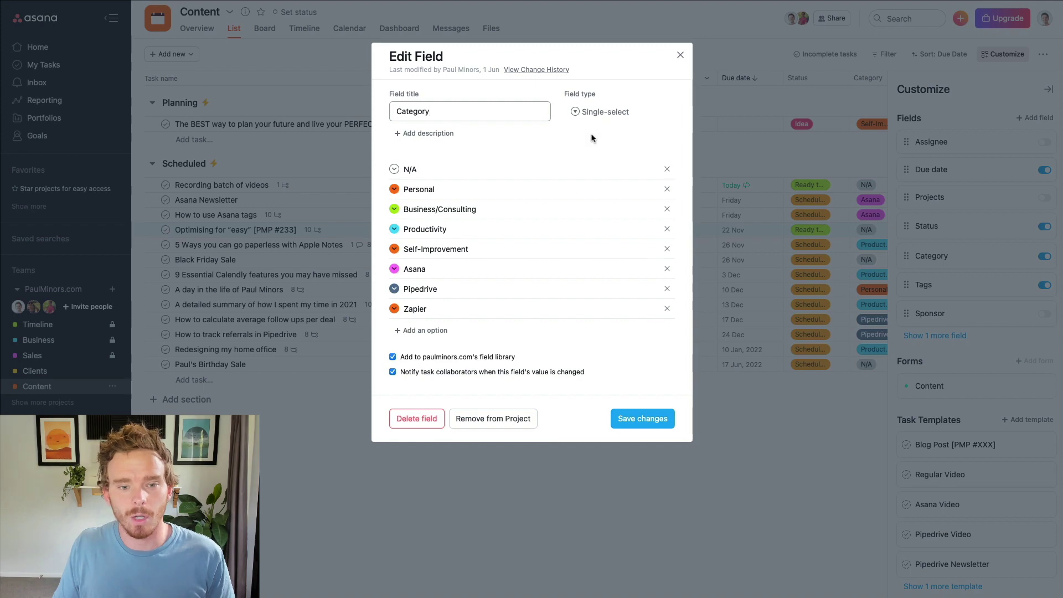
left_click(680, 55)
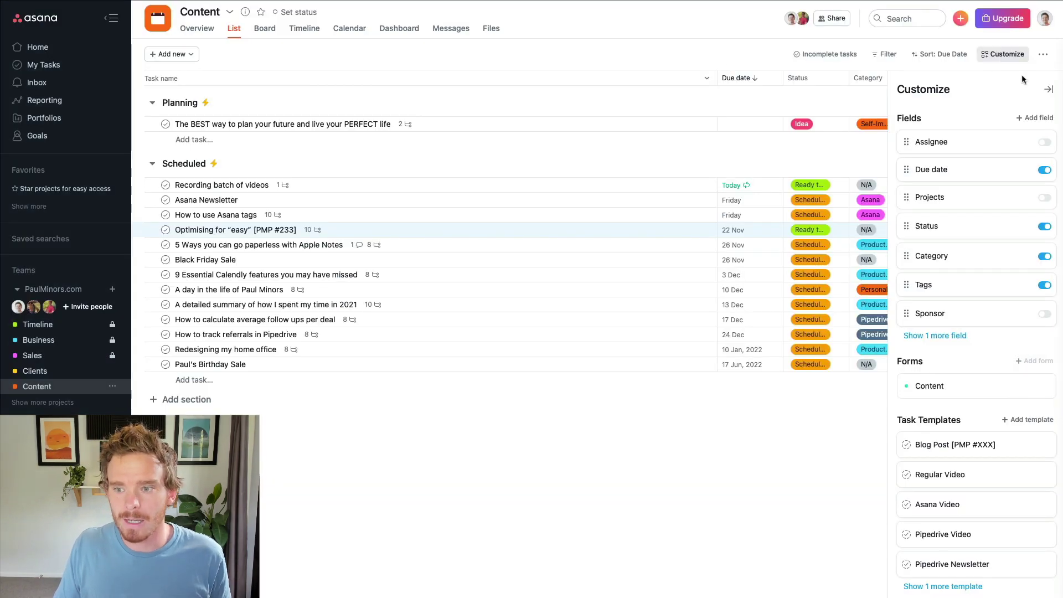
Open Redesigning my home office's details, checking its Status stays Scheduled and its Tags cell is empty
left_click(1047, 89)
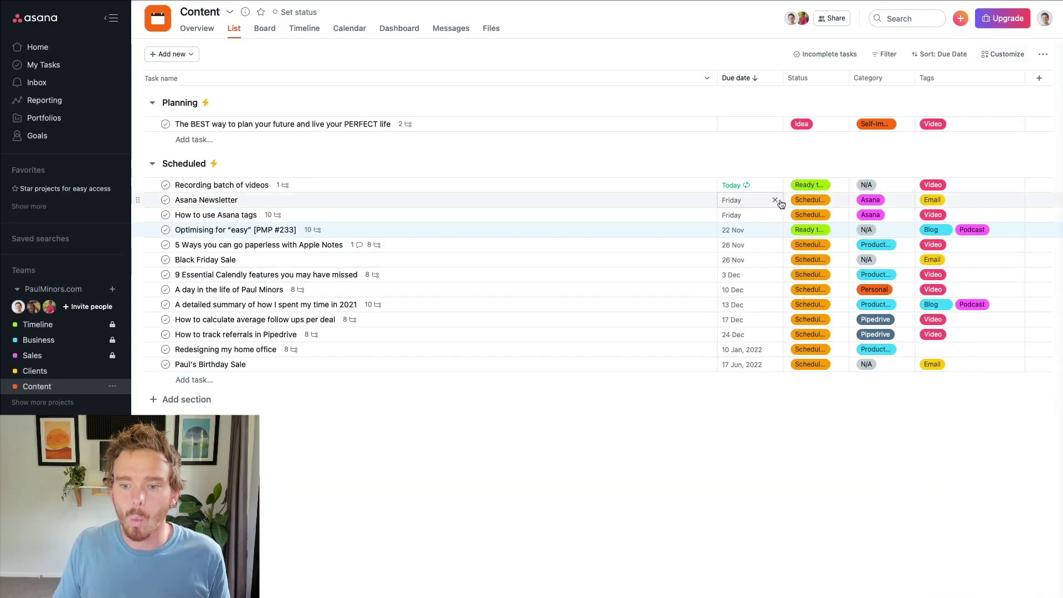
left_click(622, 356)
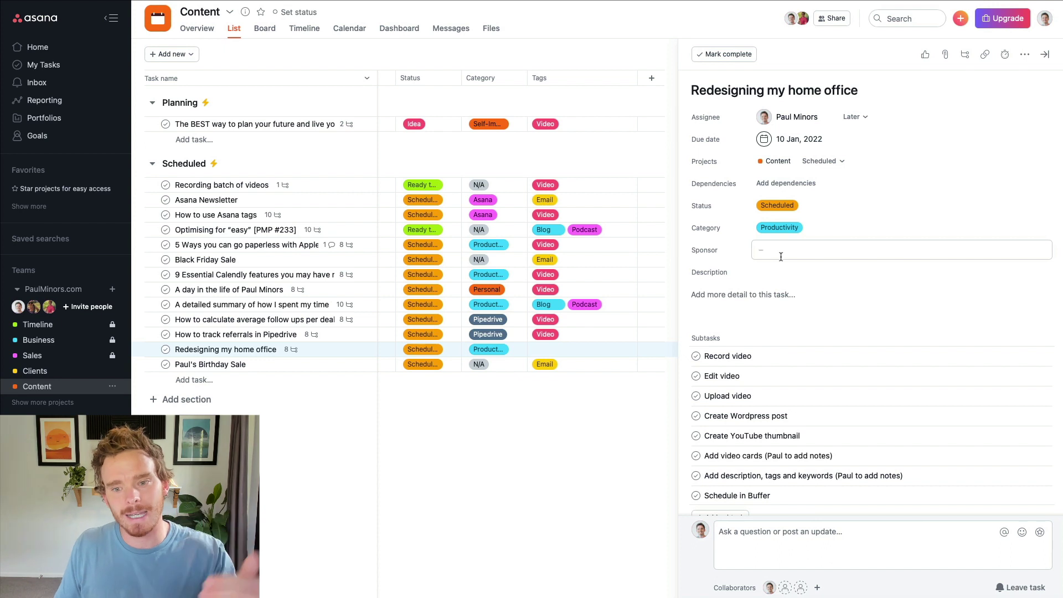
left_click(806, 209)
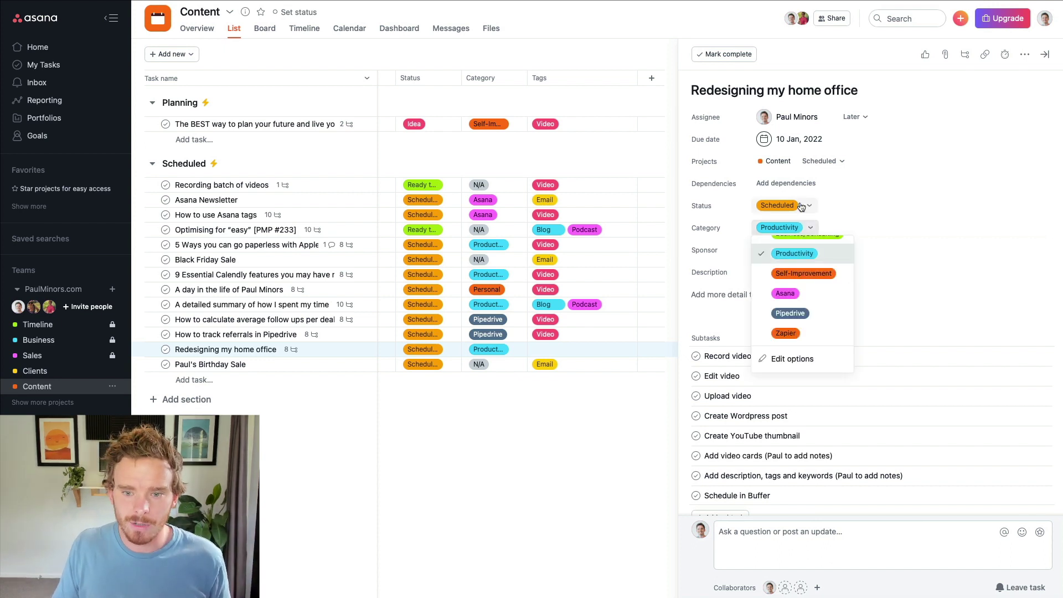
left_click(884, 234)
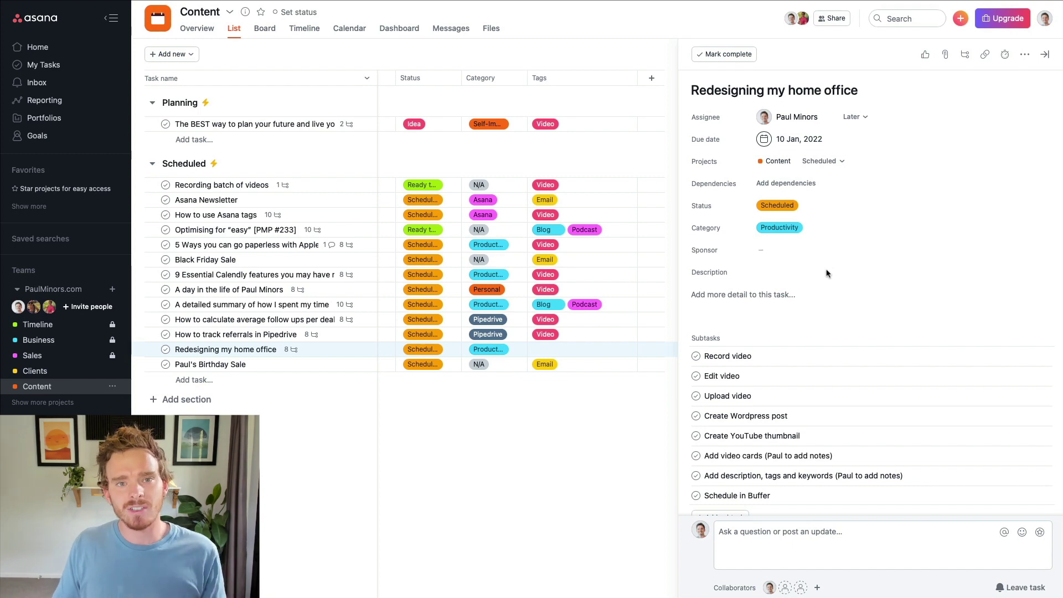
left_click(596, 353)
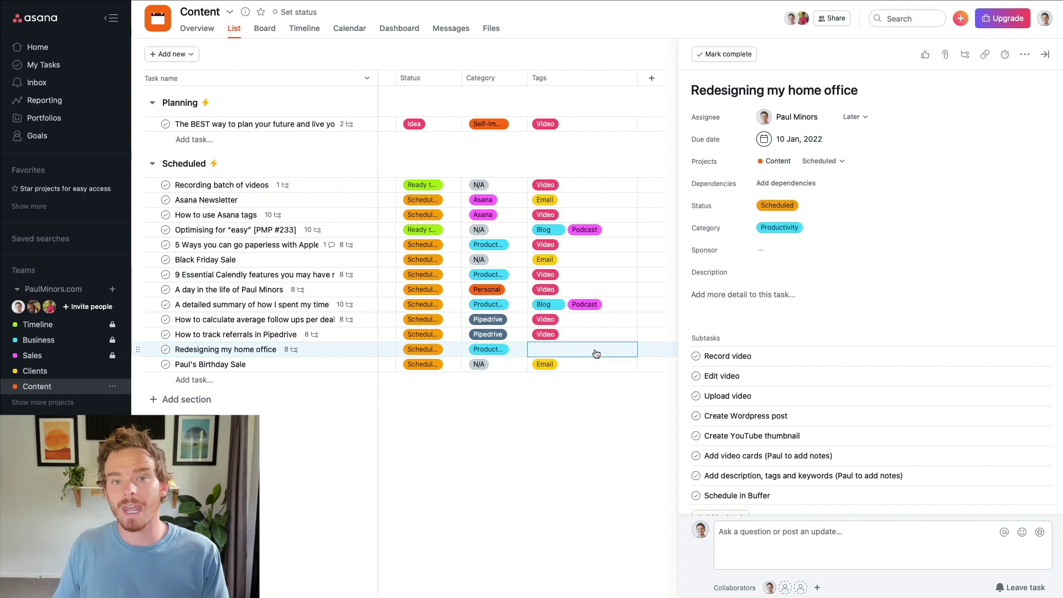
left_click(633, 66)
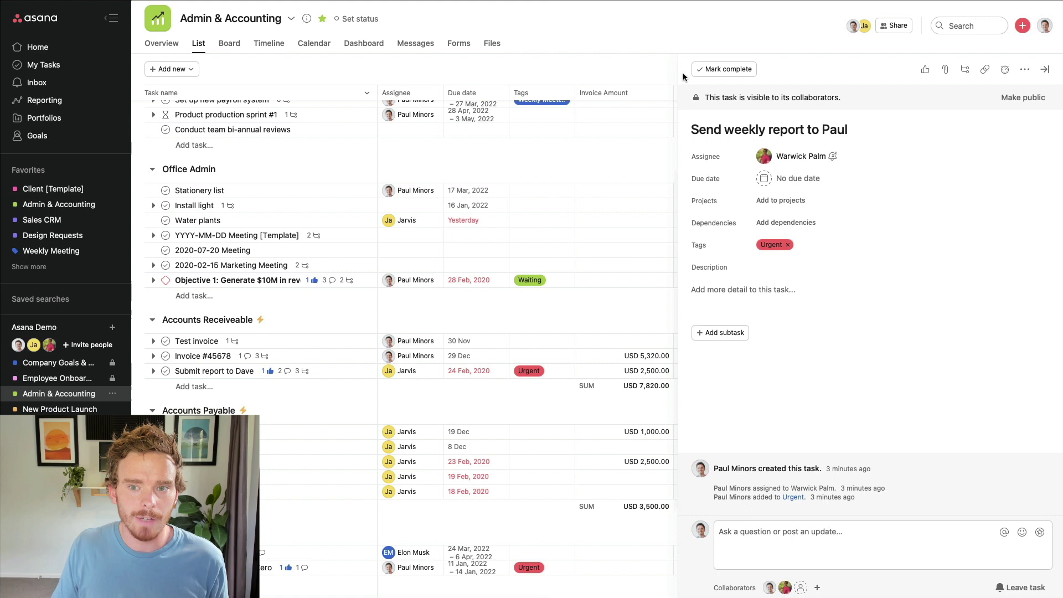
Open the 2020-02-15 Marketing Meeting task, then the Urgent-tagged Submit report task in Accounts Receivable
left_click(248, 265)
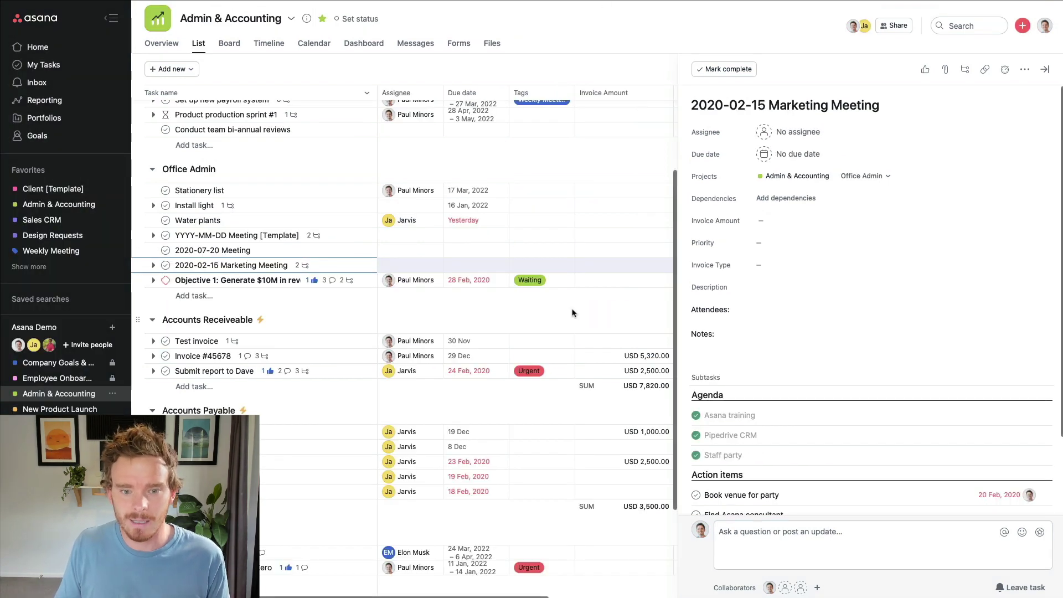
scroll(559, 362, "down", 3)
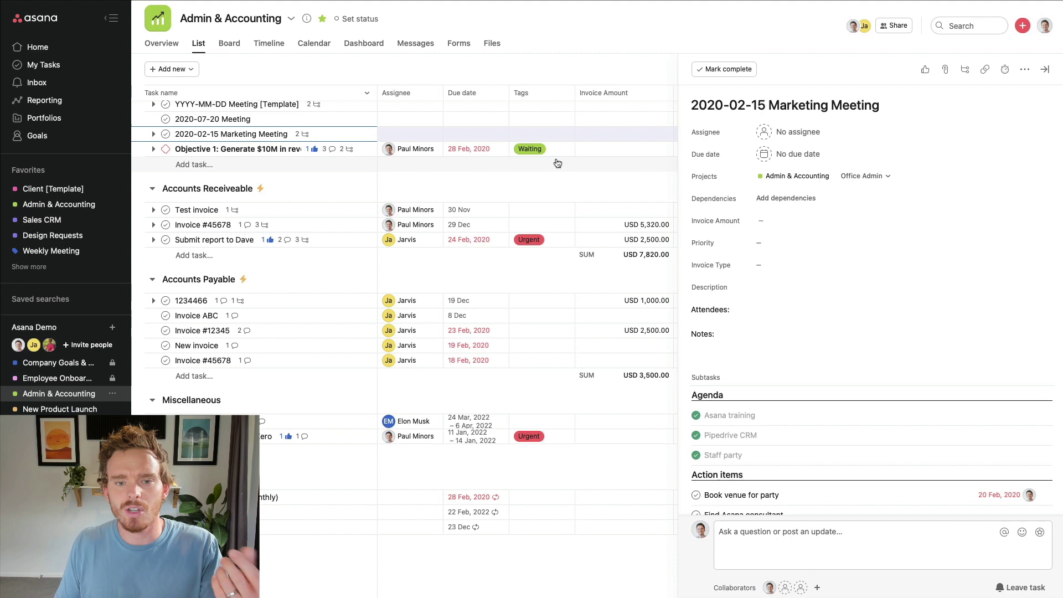
left_click(374, 238)
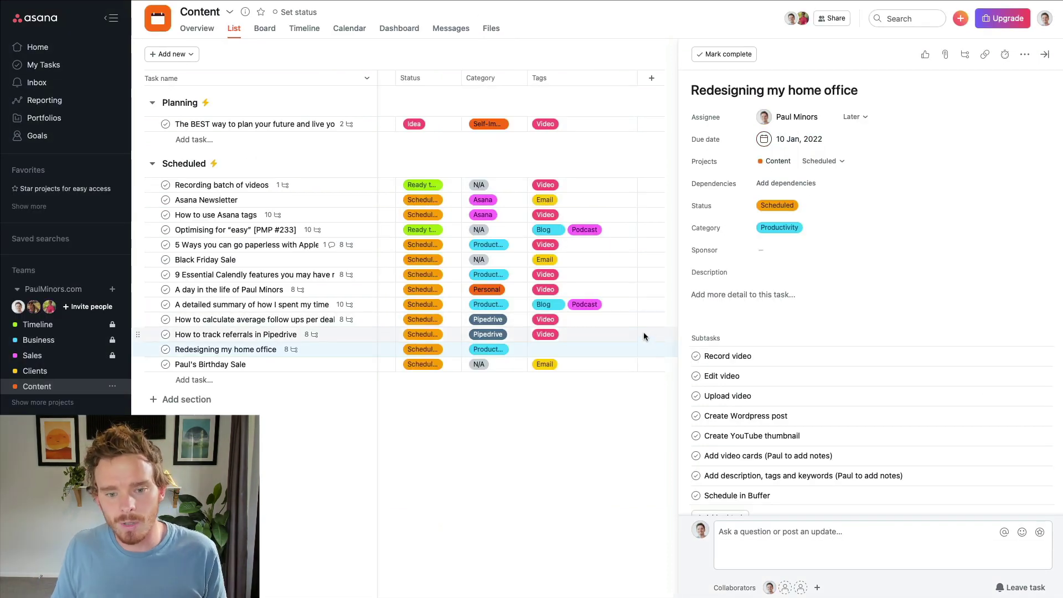
Review Redesigning my home office's Status and Category choices, leaving Scheduled and Productivity unchanged
left_click(337, 350)
left_click(804, 207)
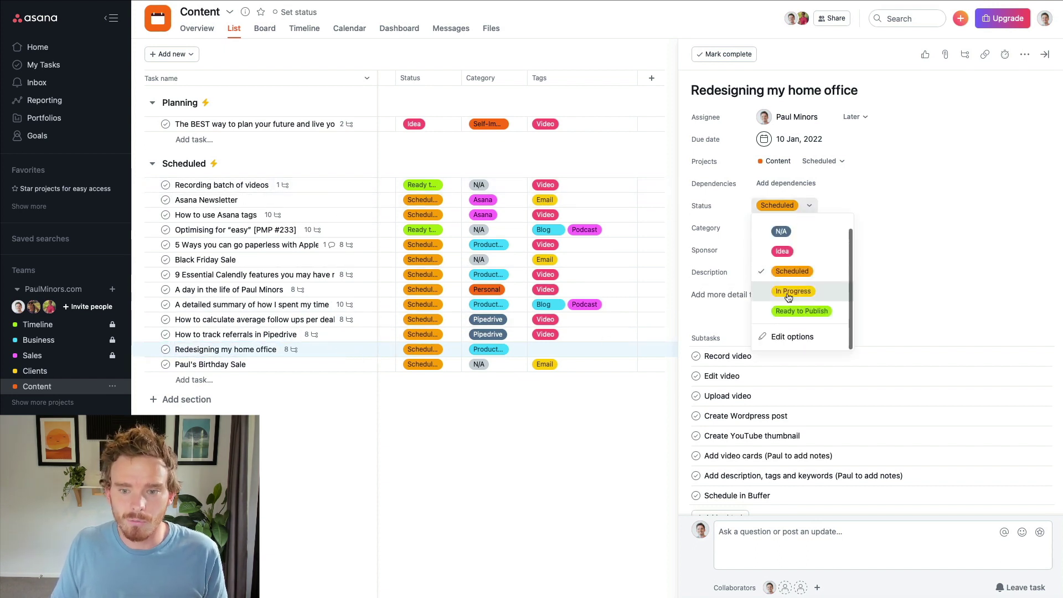
left_click(878, 231)
left_click(786, 228)
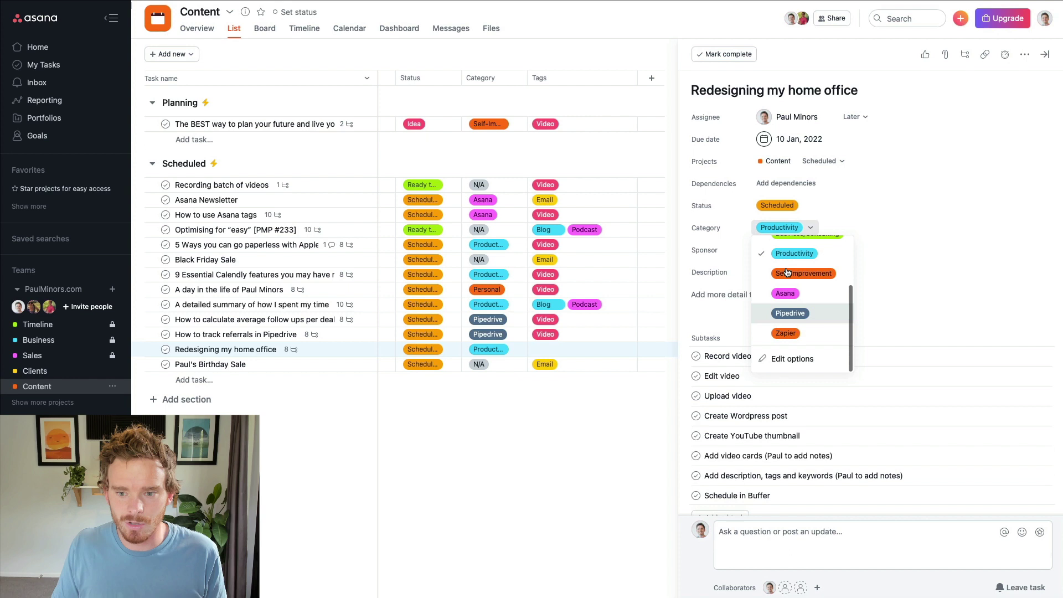
left_click(885, 226)
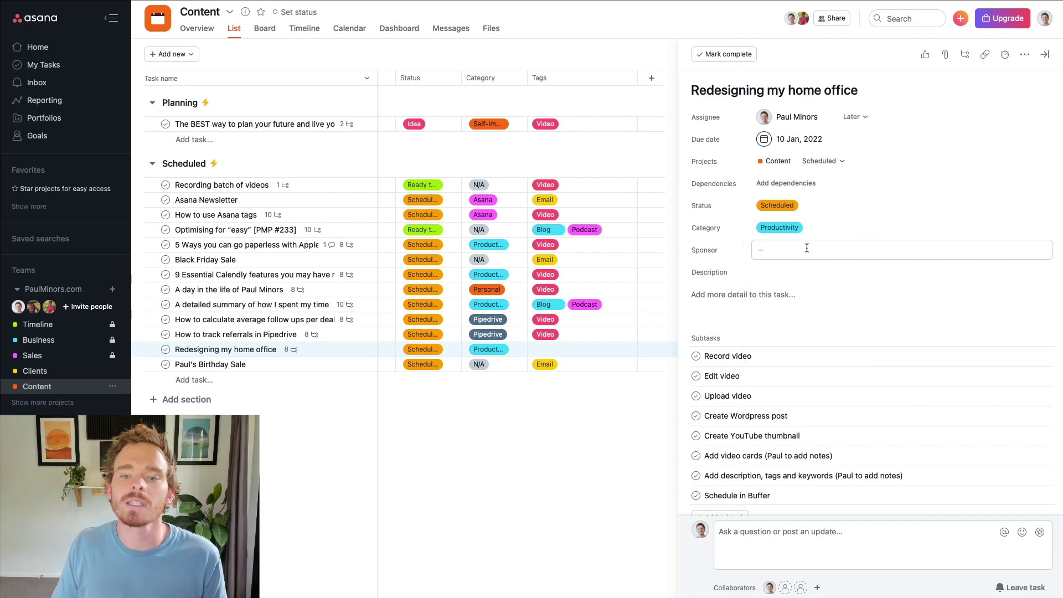
left_click(795, 227)
scroll(785, 294, "up", 3)
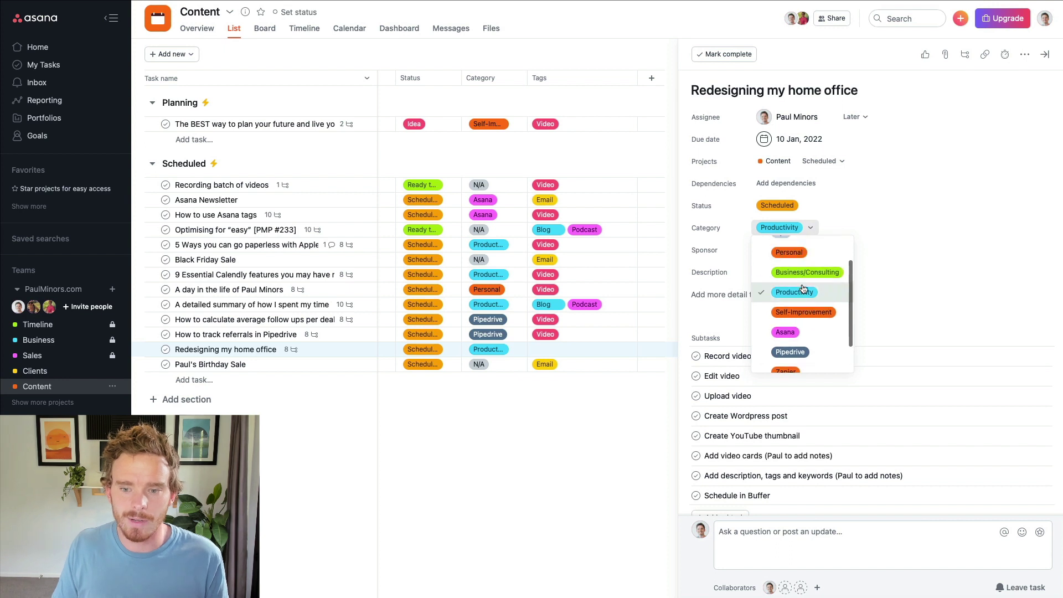
left_click(915, 228)
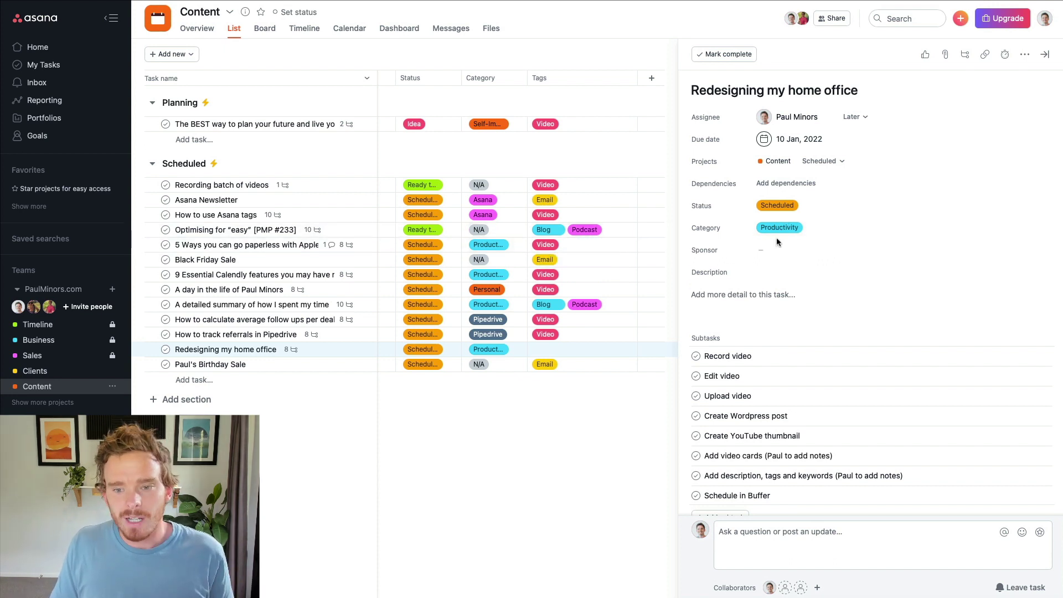
Switch the task's Status to In Progress and back to Scheduled, then open Optimising for "easy" [PMP #233]
left_click(806, 206)
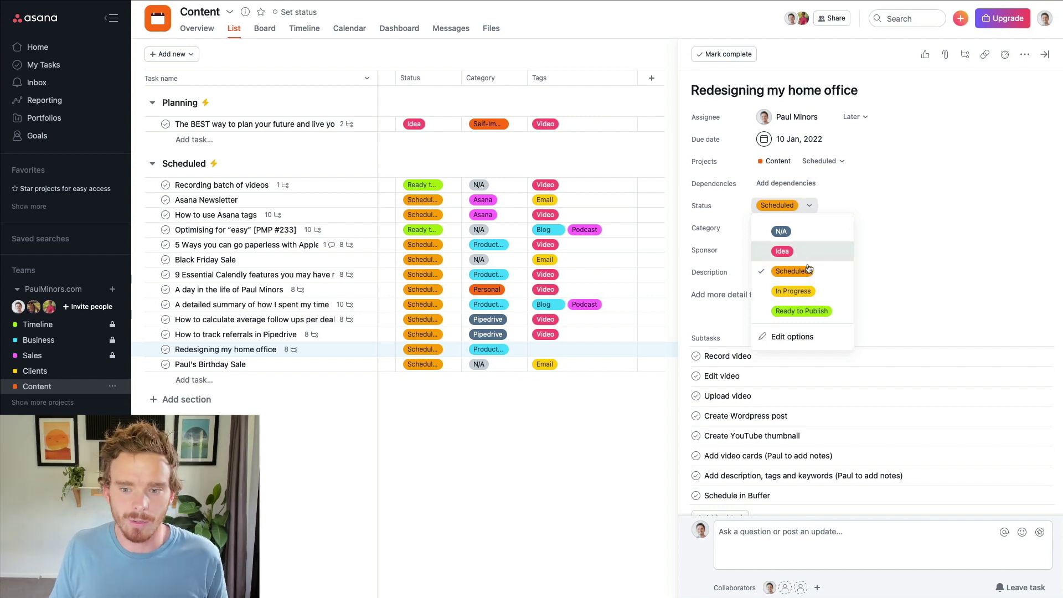
left_click(797, 291)
left_click(797, 206)
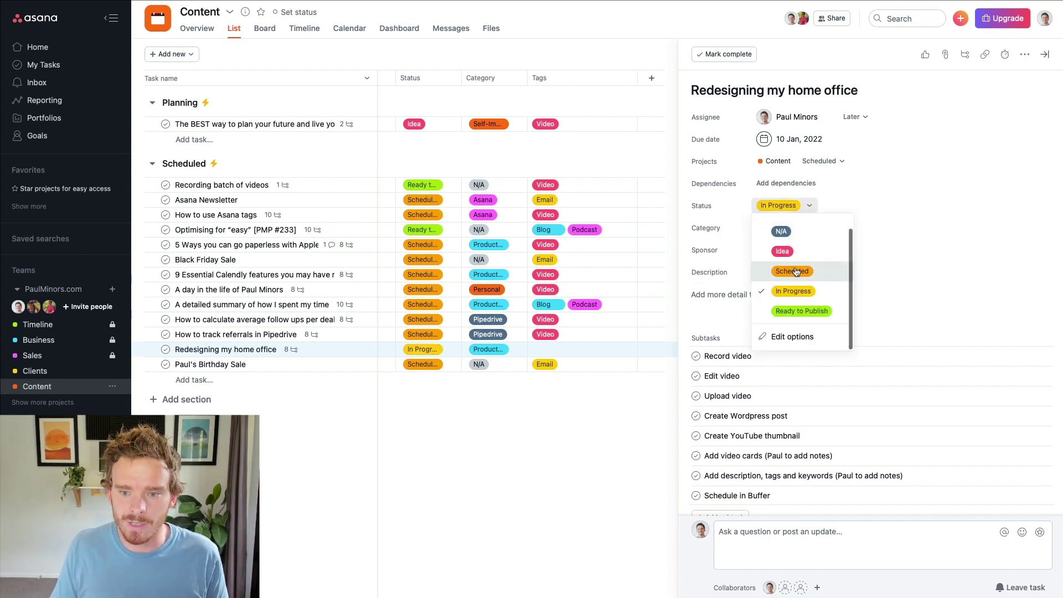
left_click(793, 277)
left_click(340, 231)
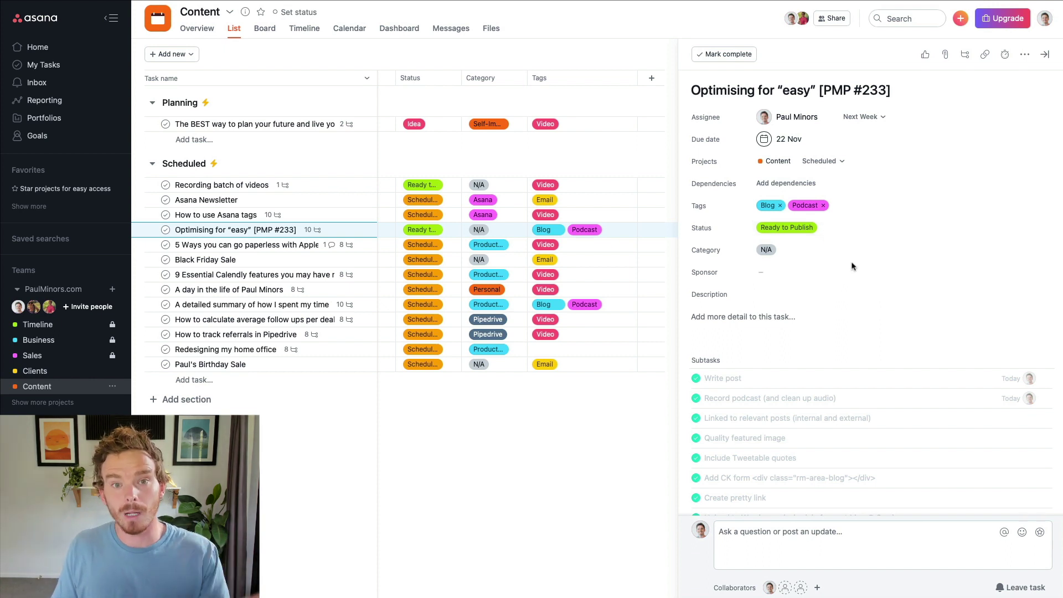
Open and close the Optimising task's Status choices, leaving it at Ready to Publish
left_click(810, 229)
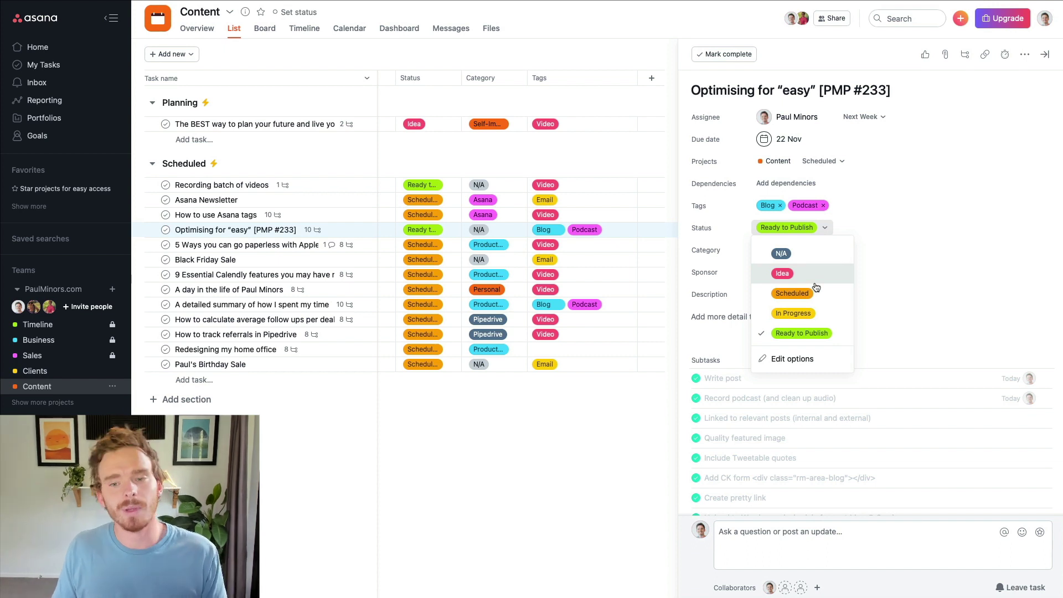
left_click(928, 231)
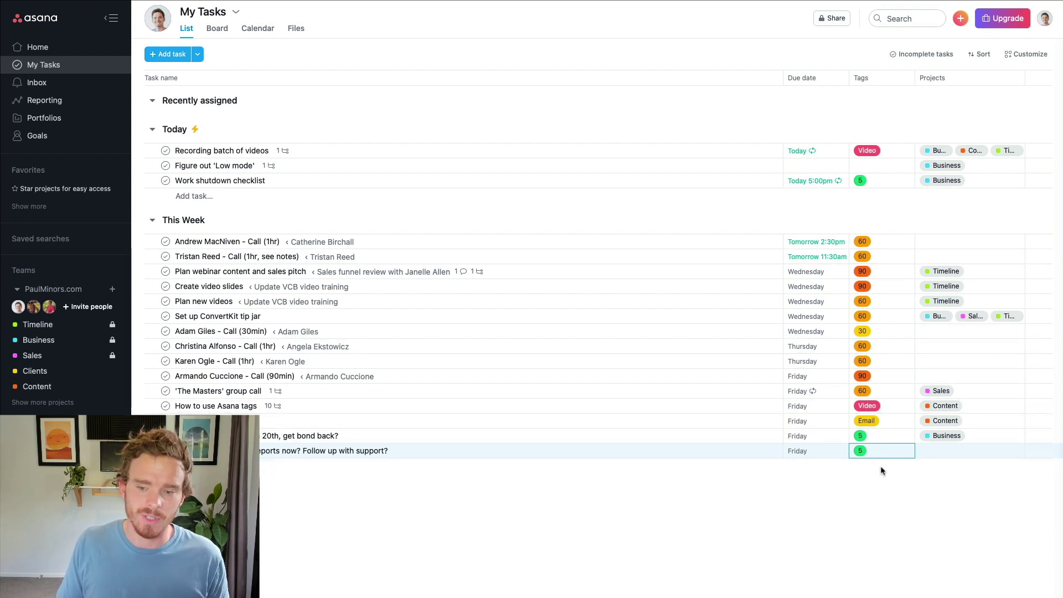
Tag the bond-back task with the 15 time-estimate tag
left_click(868, 437)
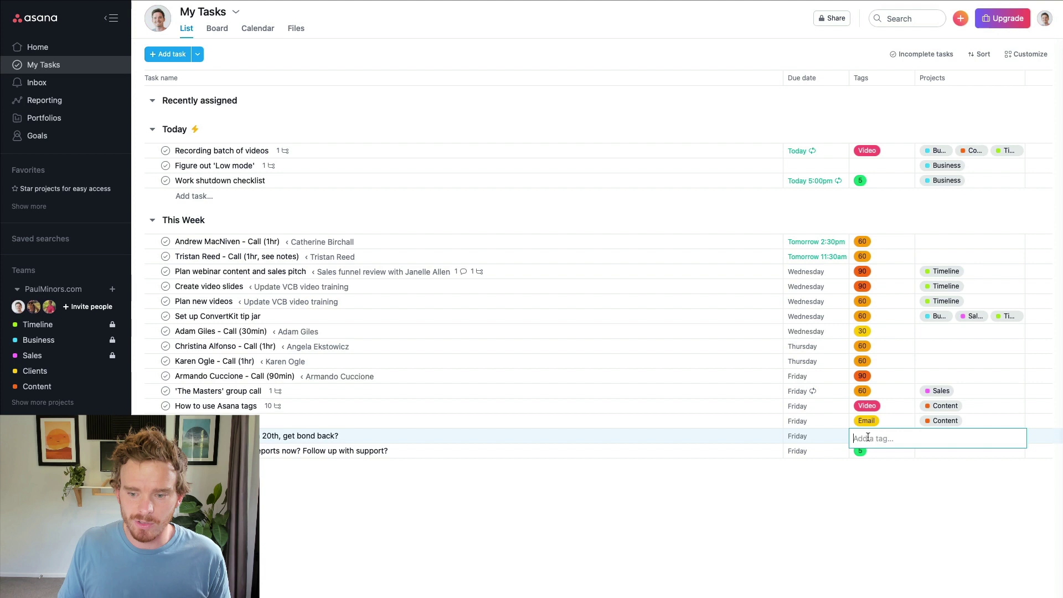
type("15")
left_click(836, 461)
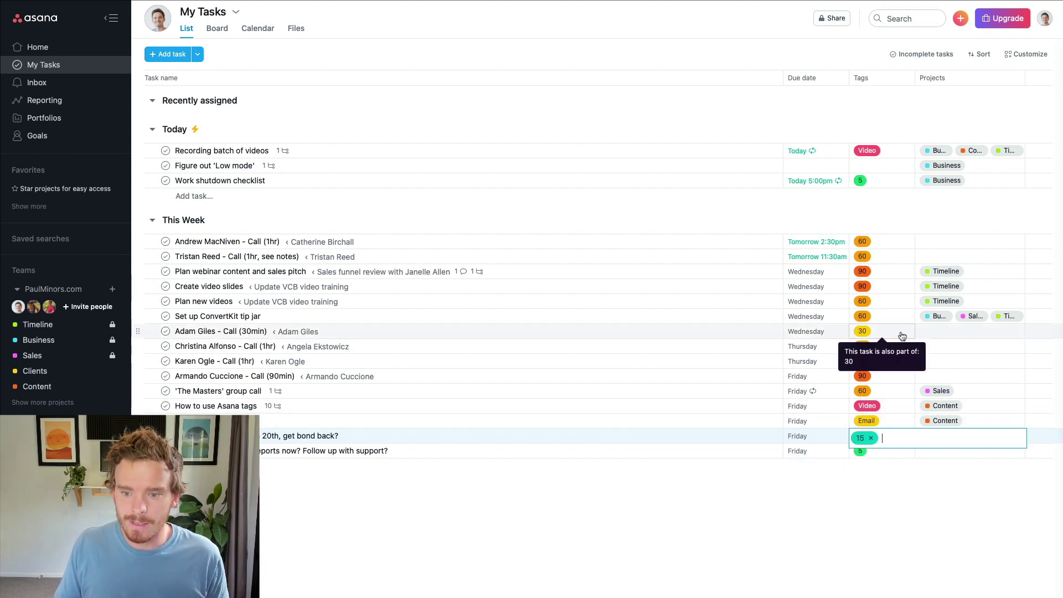
Replace the 90 tag on 'Plan webinar content and sales pitch' with 120
left_click(883, 274)
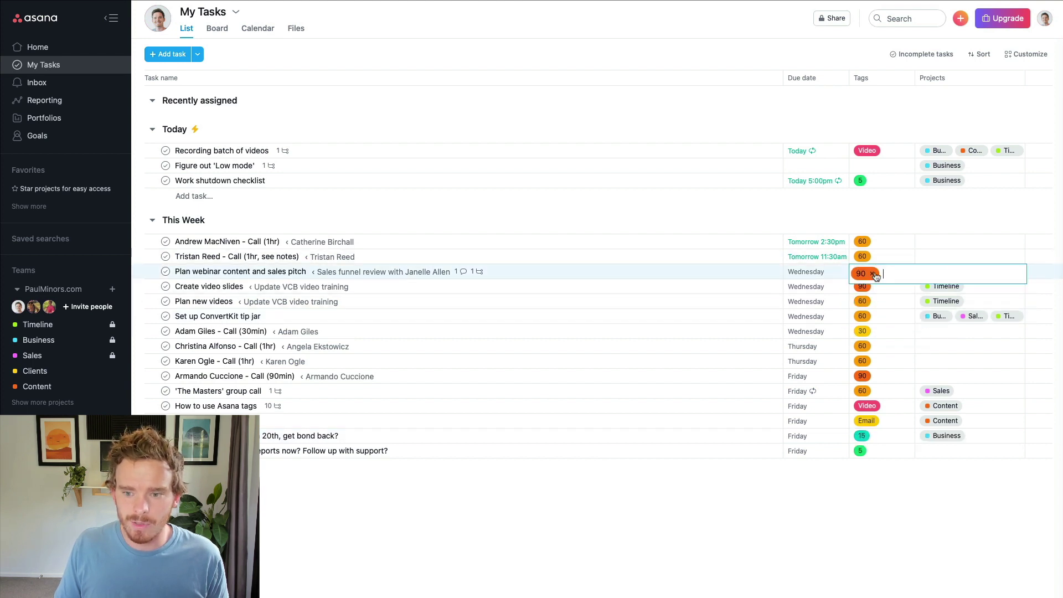
key("BackSpace")
type("120")
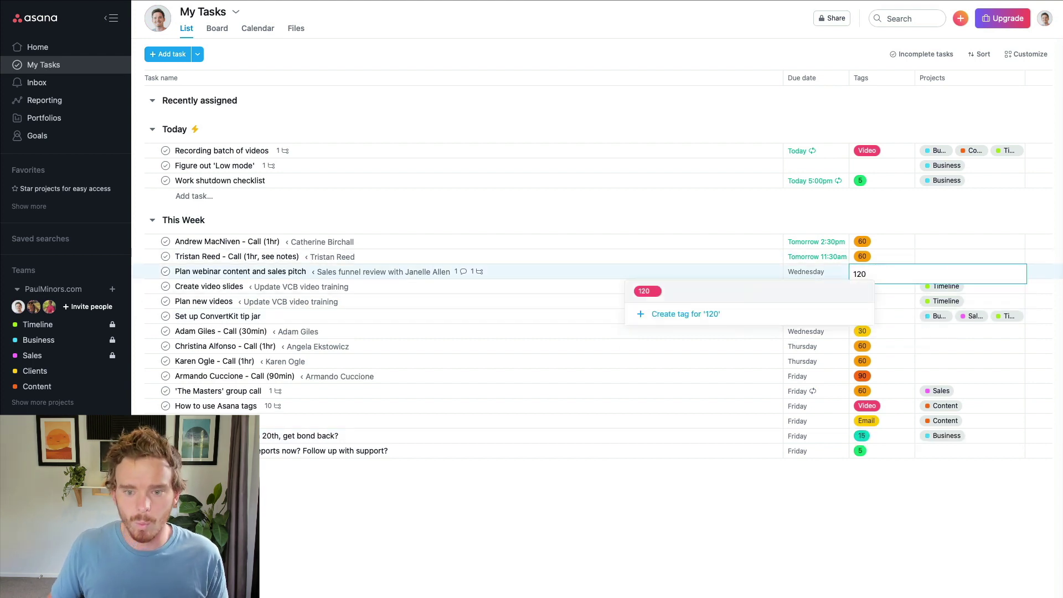
key("Return")
left_click(891, 496)
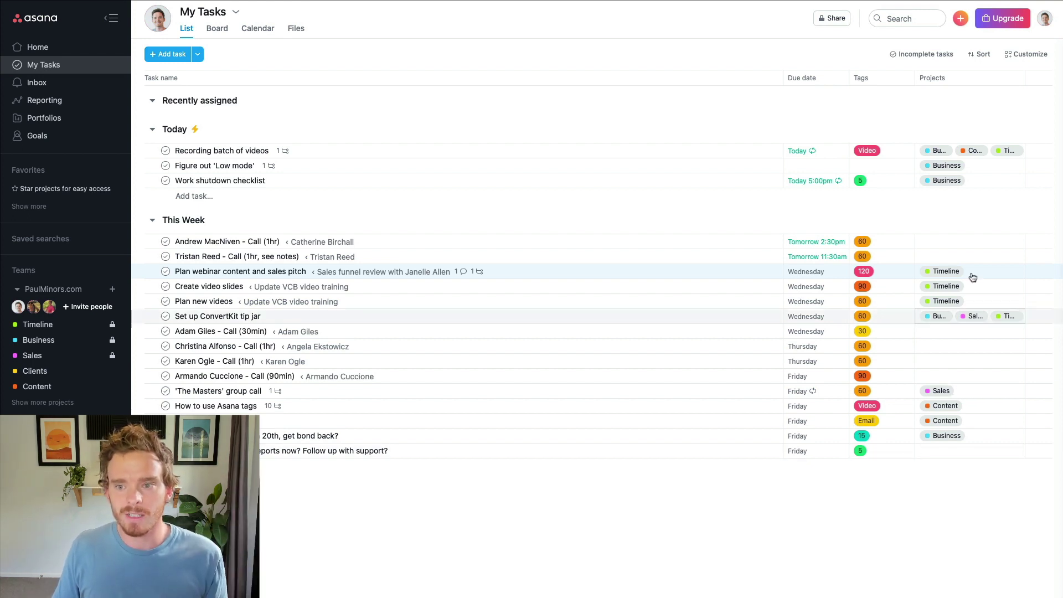
left_click(1025, 54)
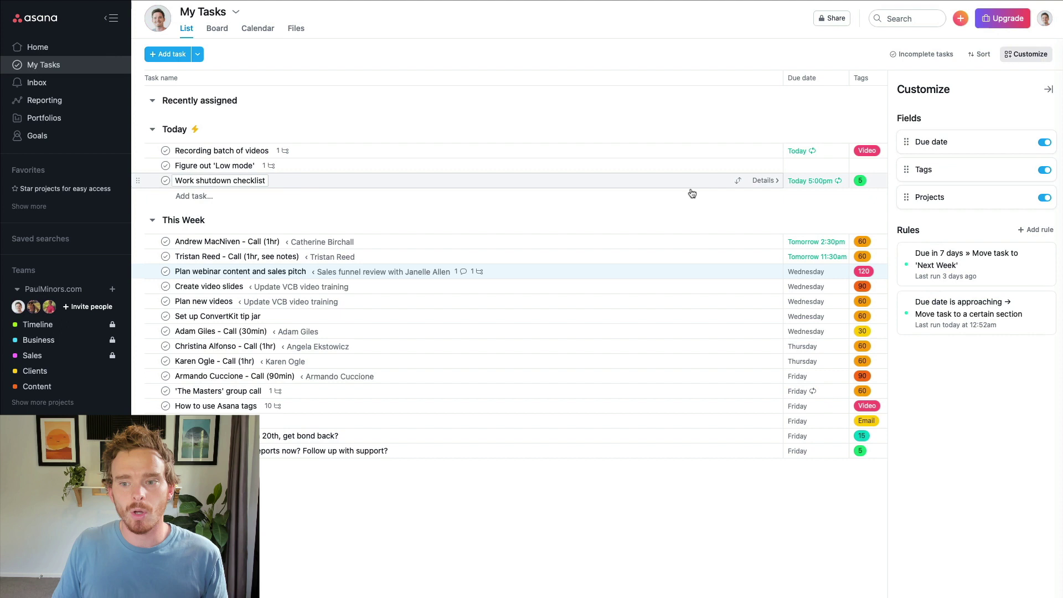
left_click(1028, 57)
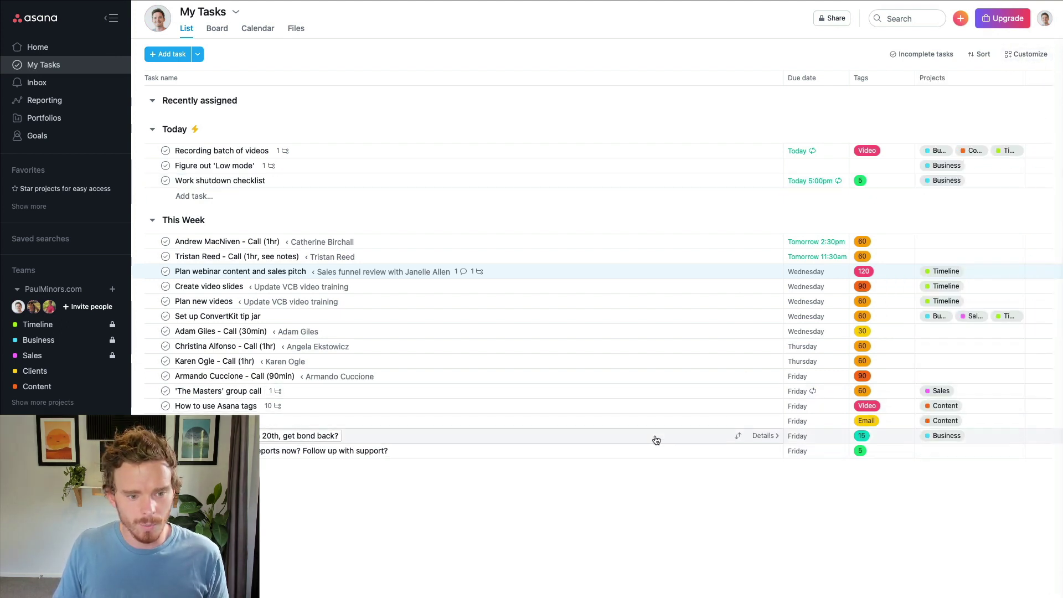
left_click(548, 155)
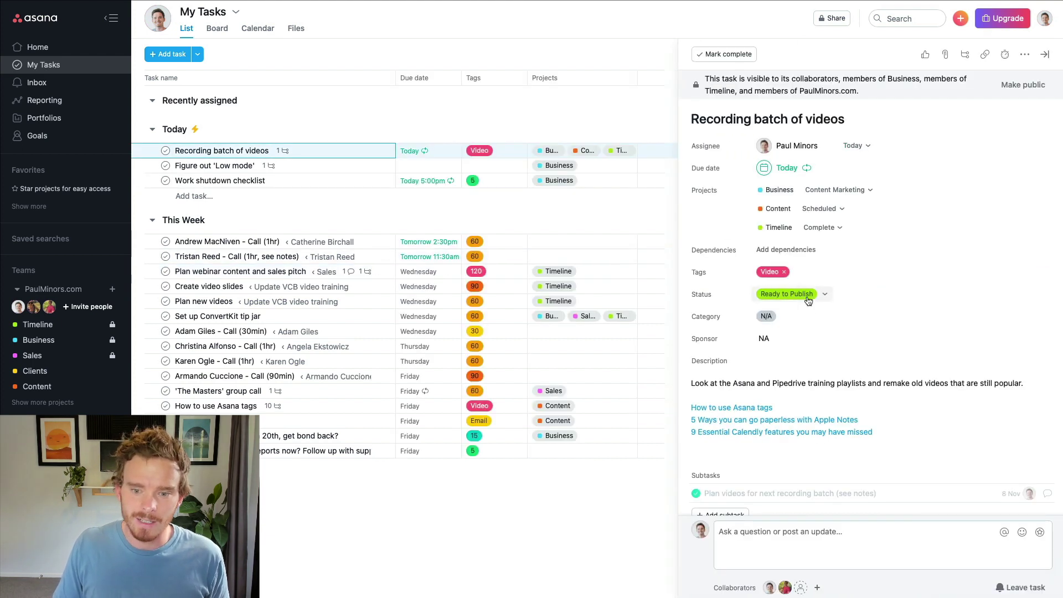
left_click(807, 299)
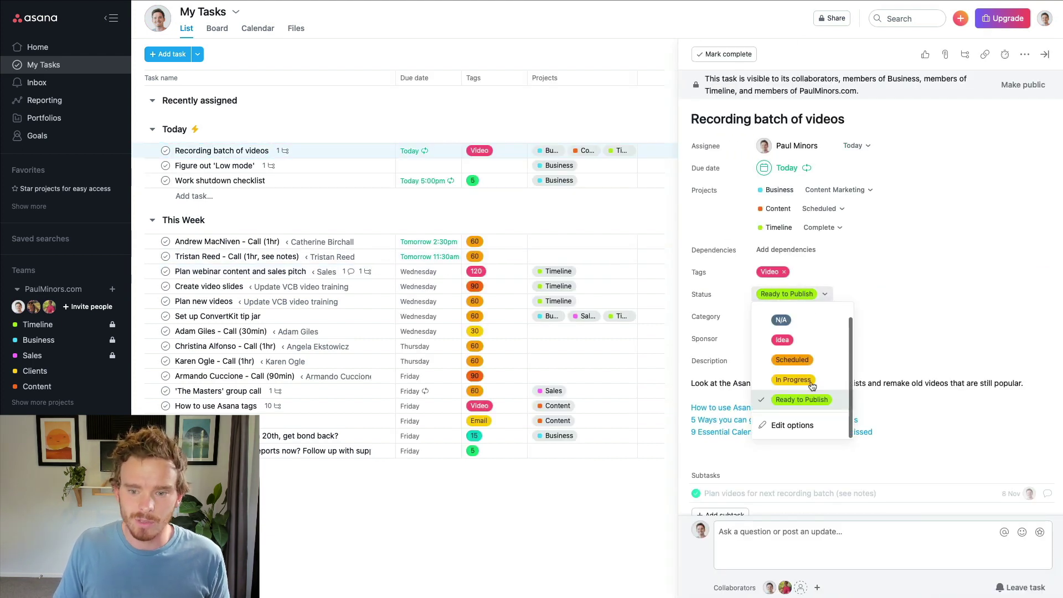
left_click(1044, 53)
left_click(1044, 53)
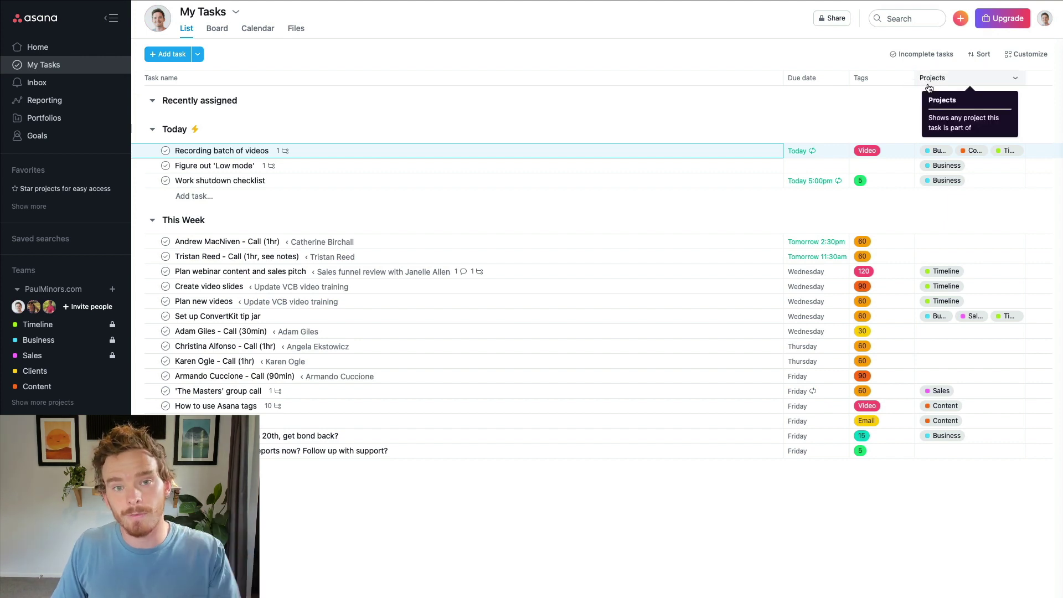
mouse_move(893, 155)
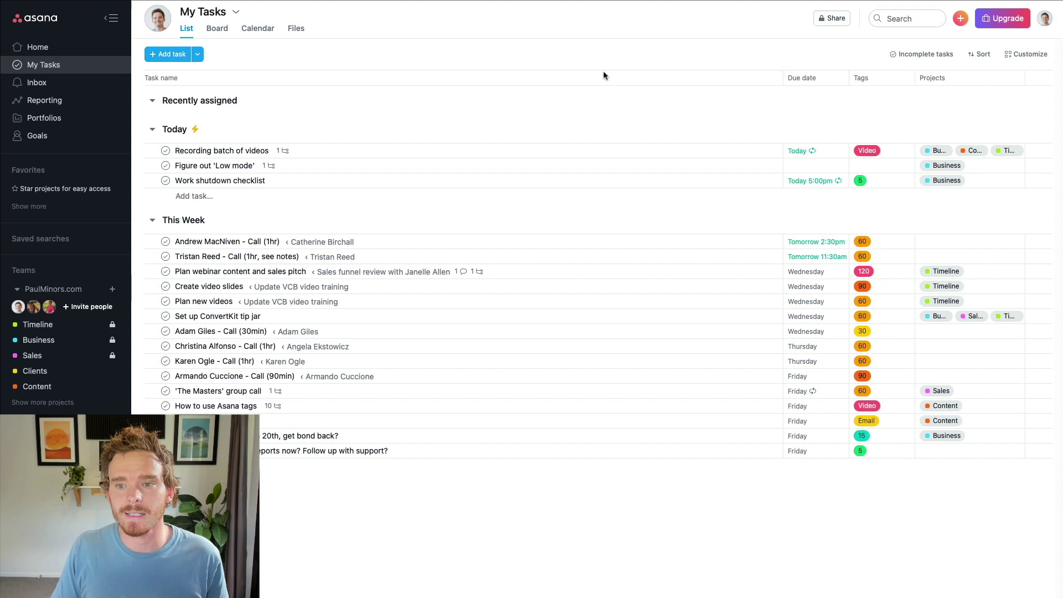
Run an advanced search for your own tasks due within the next 14 days tagged 60
left_click(896, 19)
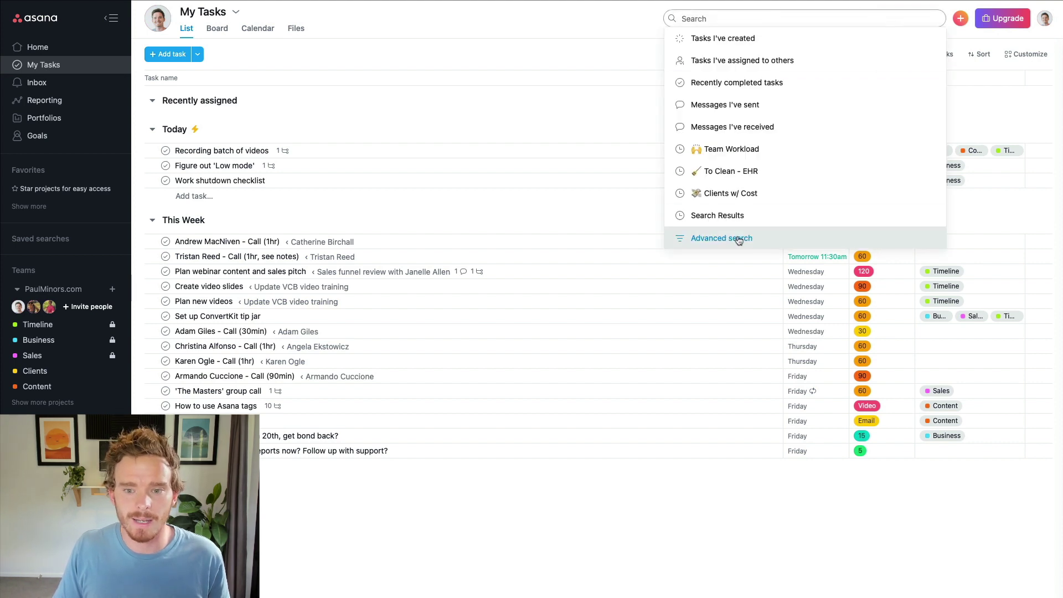
left_click(738, 239)
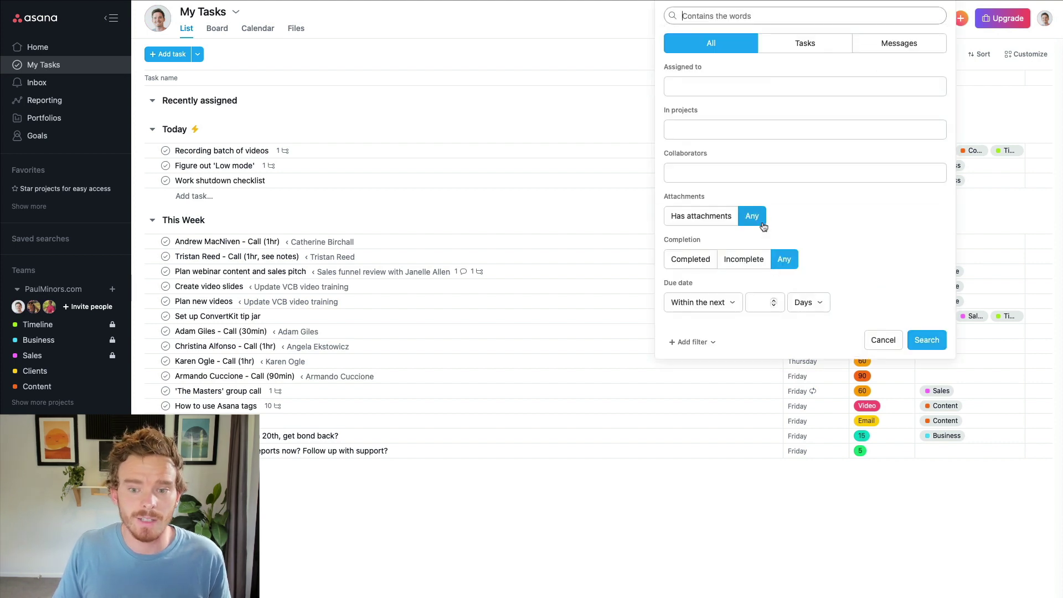
left_click(740, 92)
type("paul")
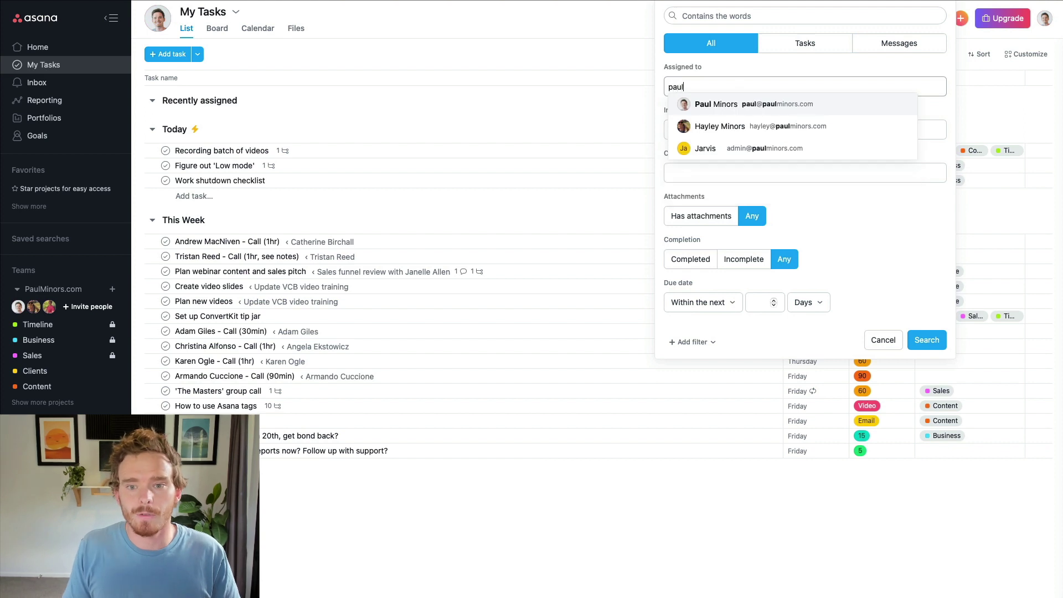
left_click(747, 110)
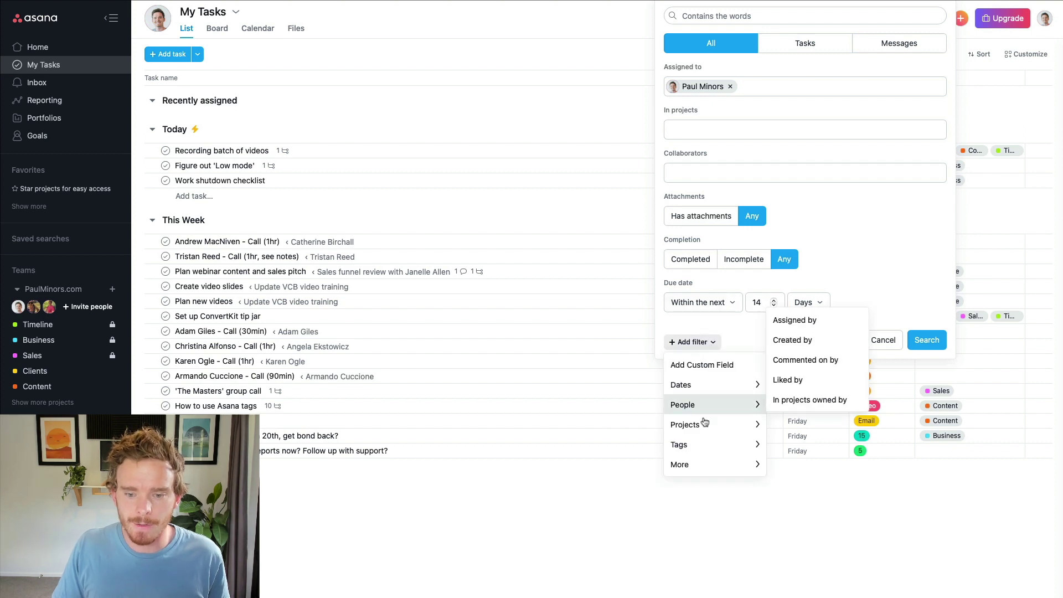
mouse_move(696, 451)
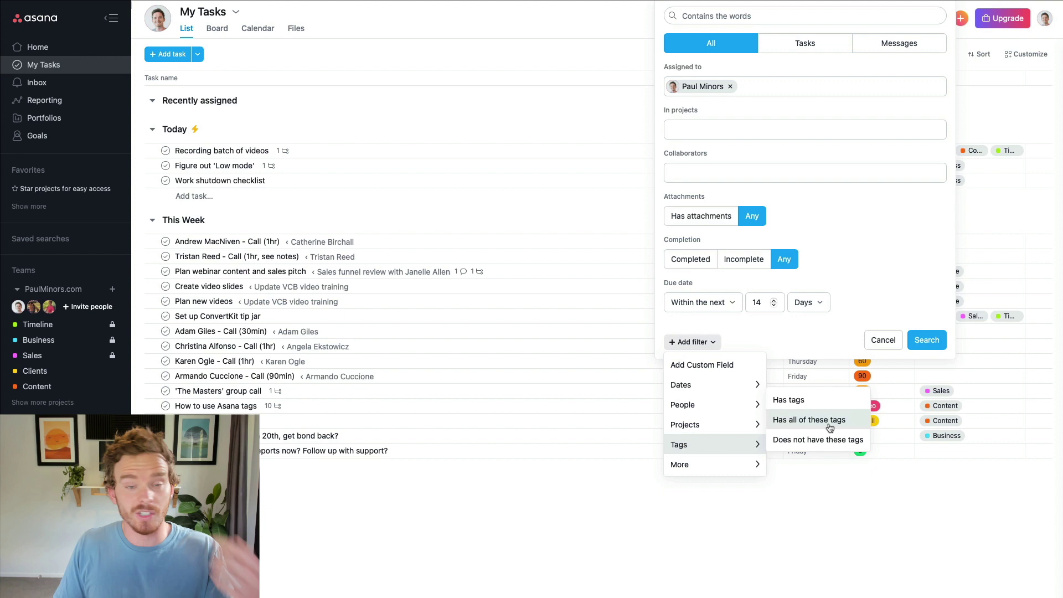
left_click(798, 400)
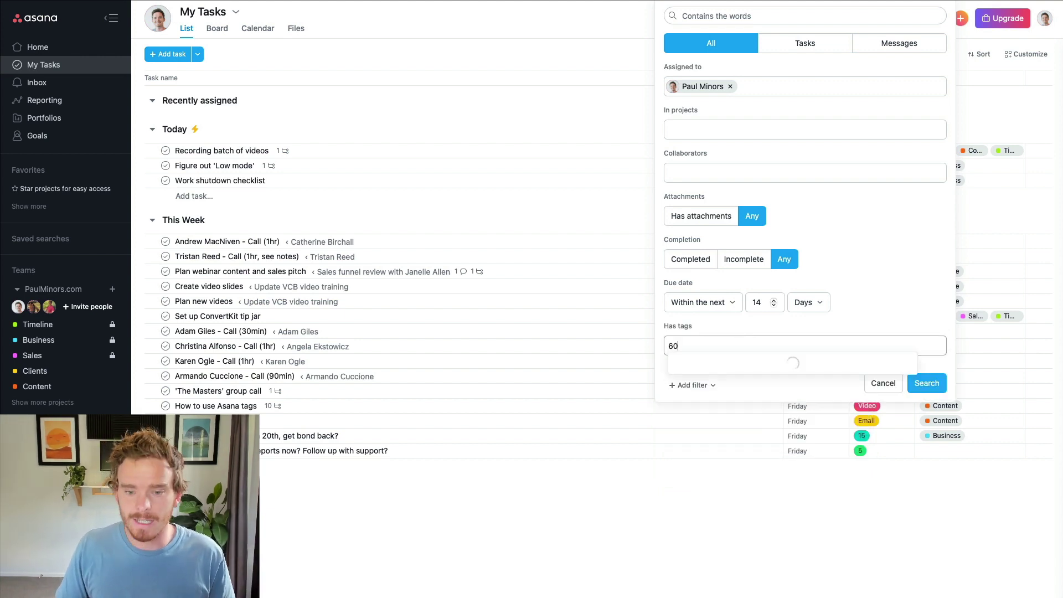
left_click(690, 364)
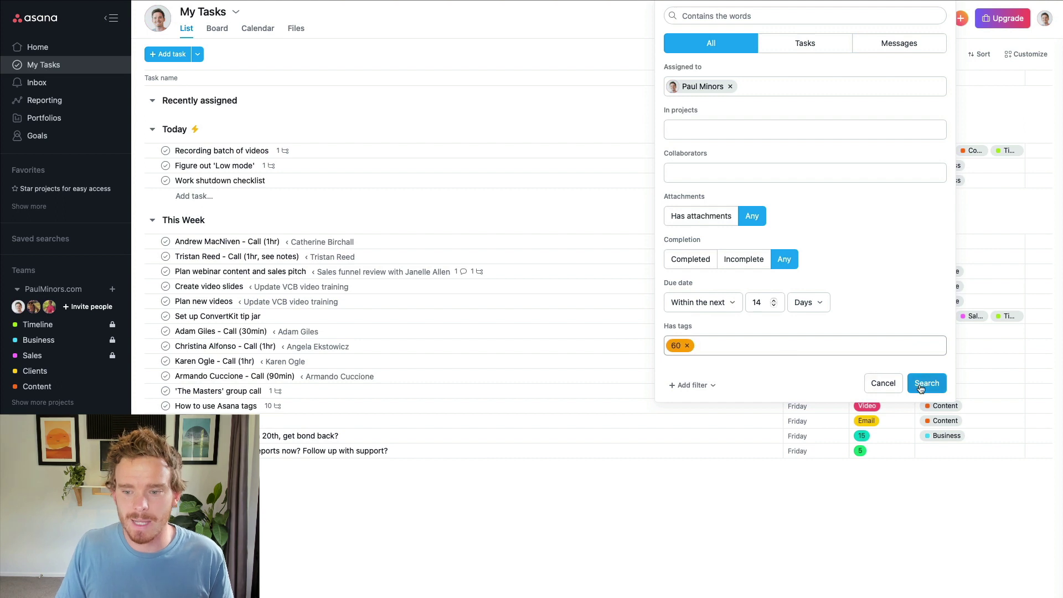
left_click(920, 385)
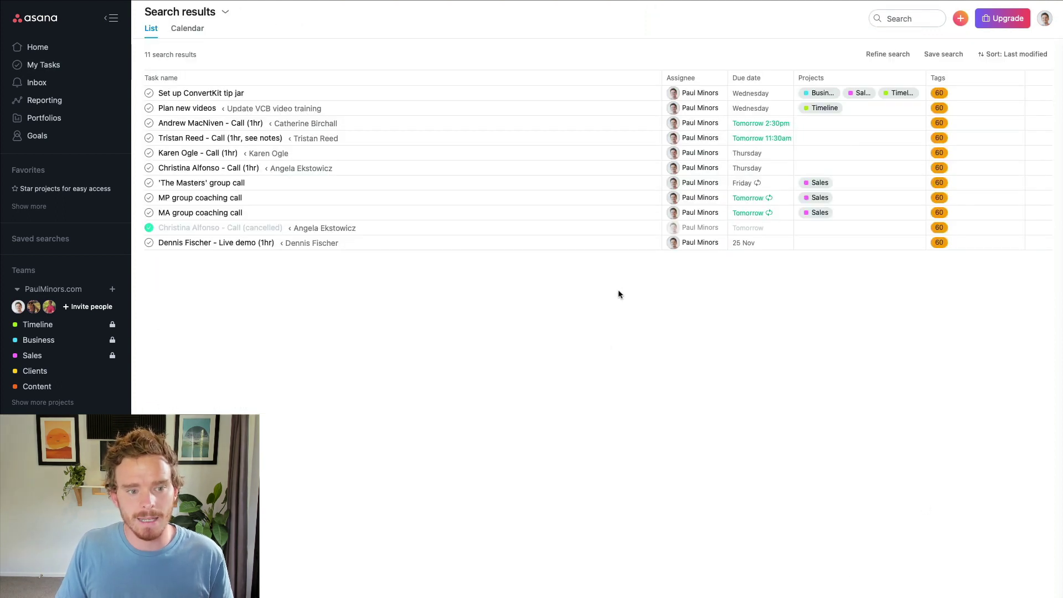
Limit the search to incomplete tasks, save it as '60 Min Tasks', and open it from Saved searches
left_click(887, 55)
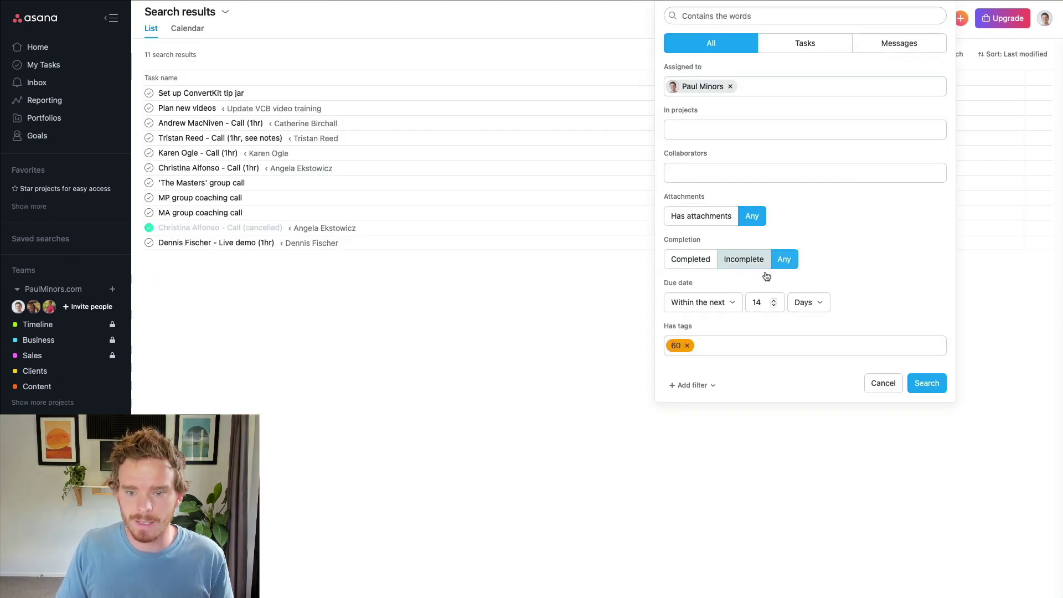
left_click(917, 386)
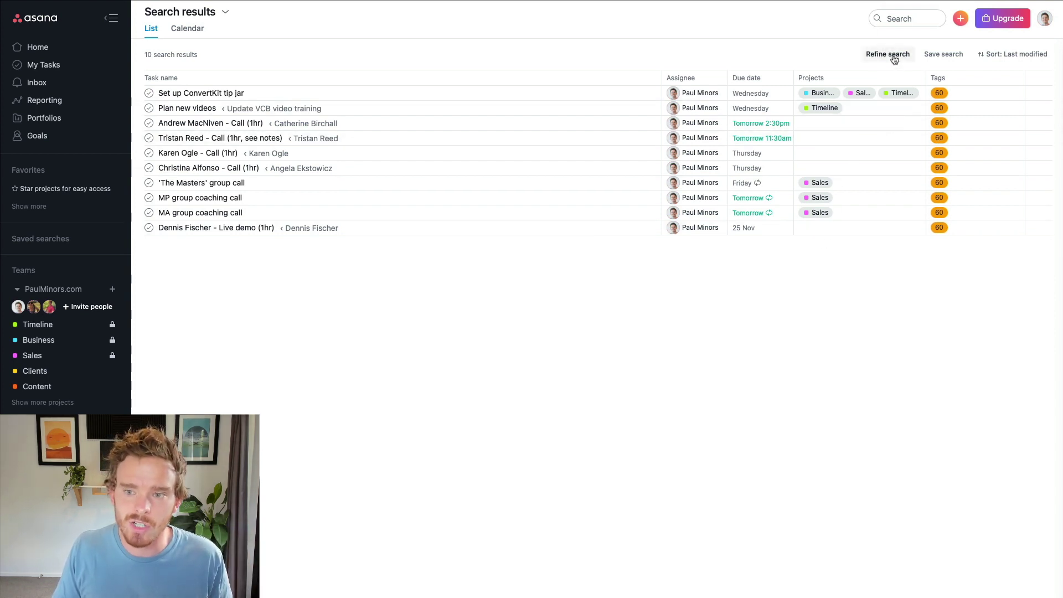
left_click(939, 57)
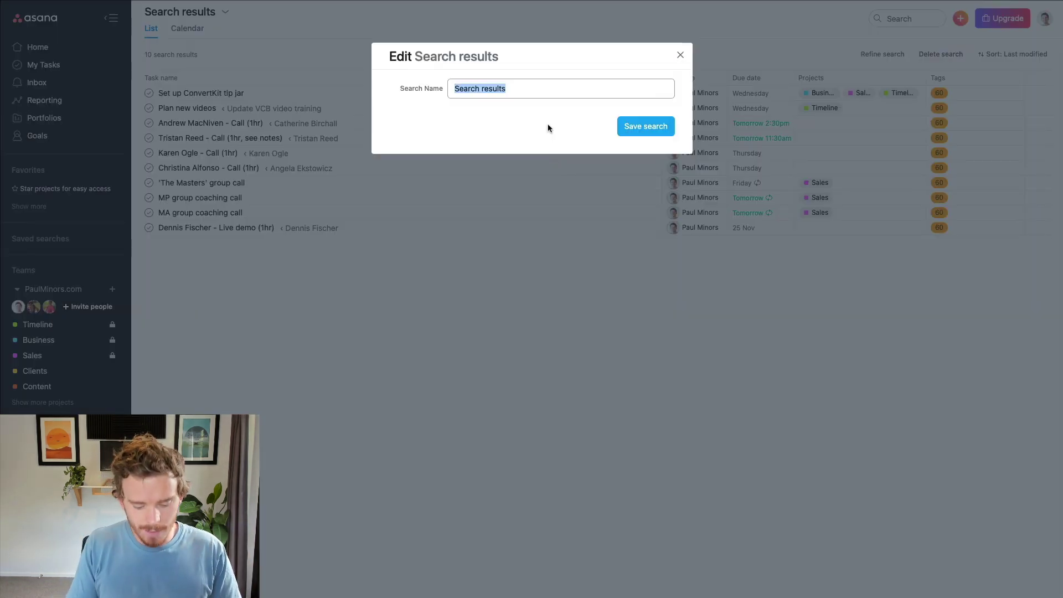
type("60 Min Tasks")
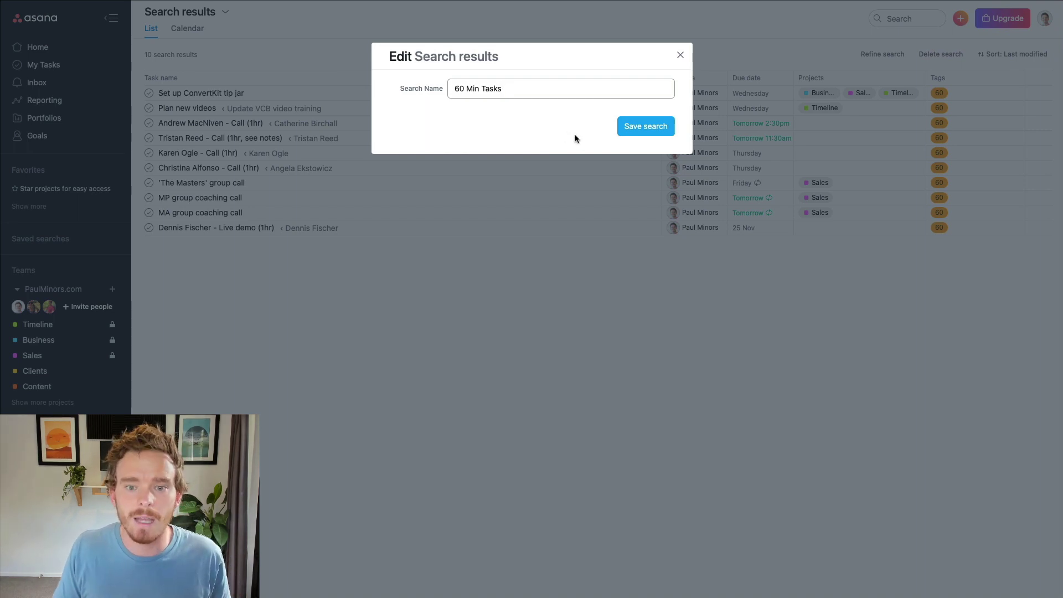
left_click(633, 127)
left_click(69, 239)
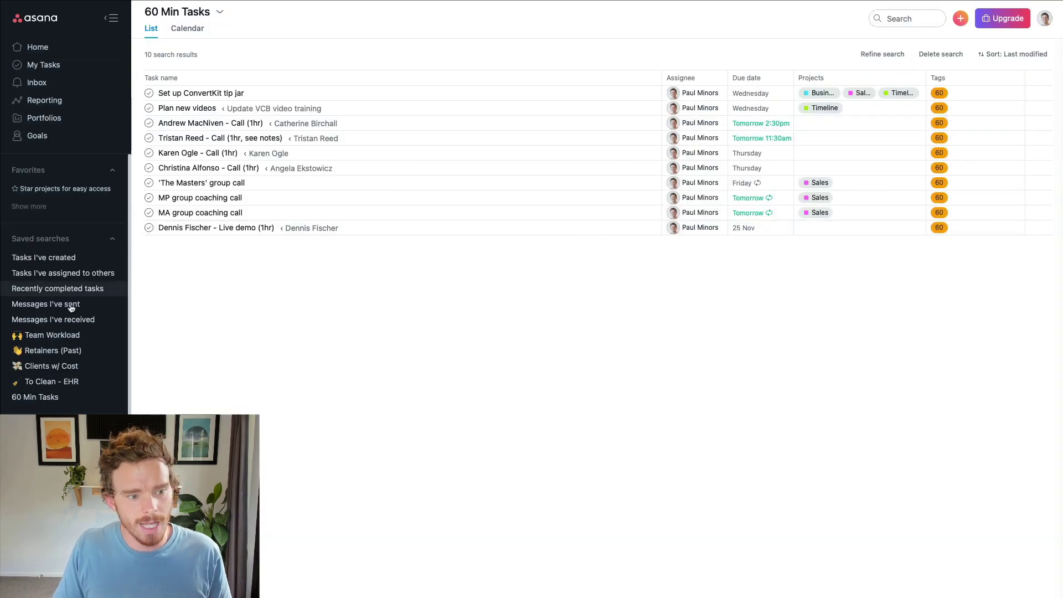
left_click(41, 398)
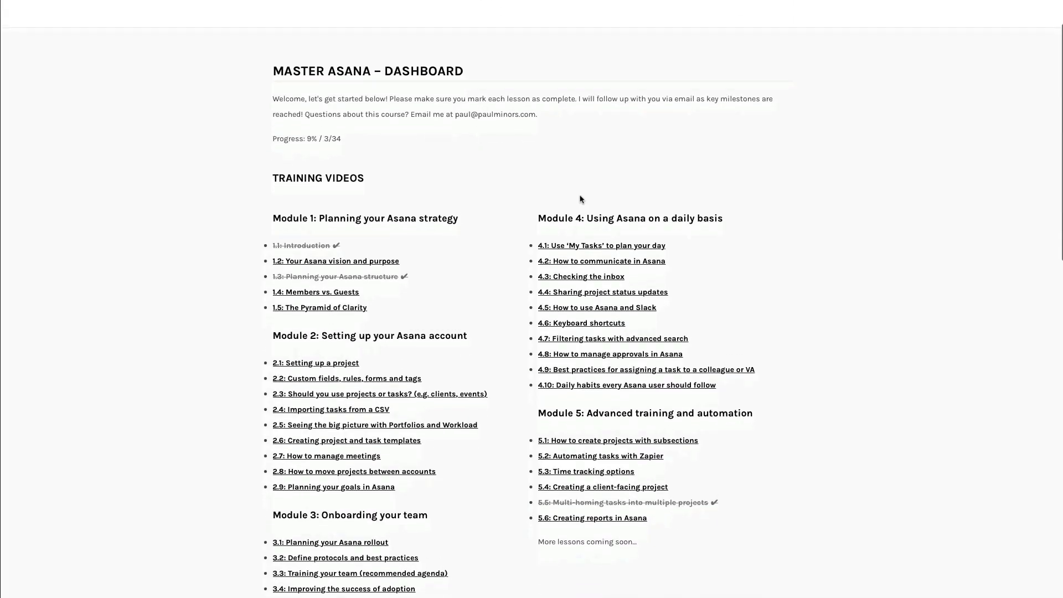
Open the '2.1: Setting up a project' lesson from the course dashboard
scroll(580, 199, "down", 1)
left_click(351, 308)
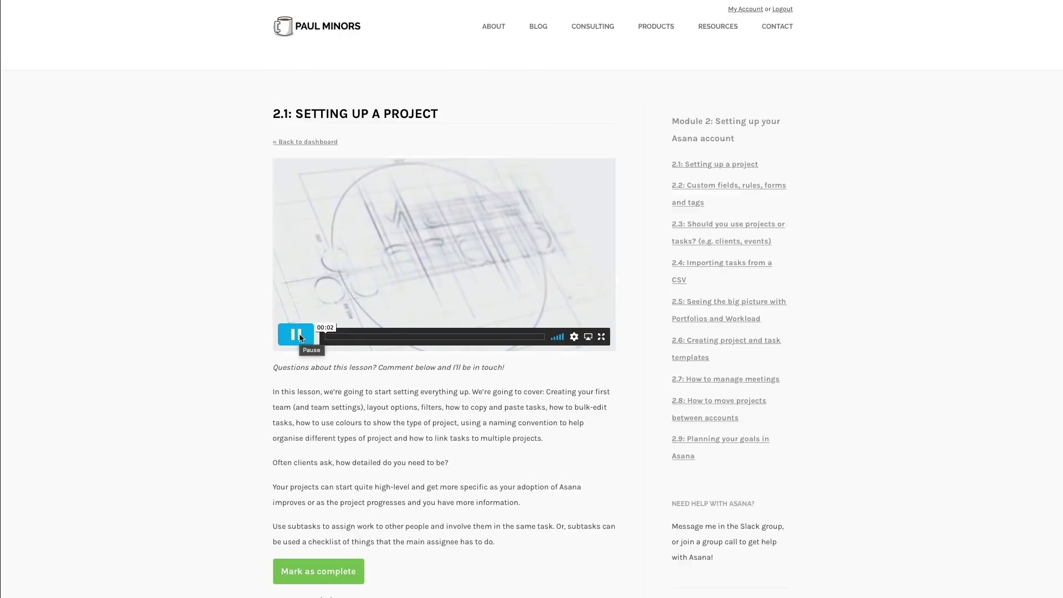